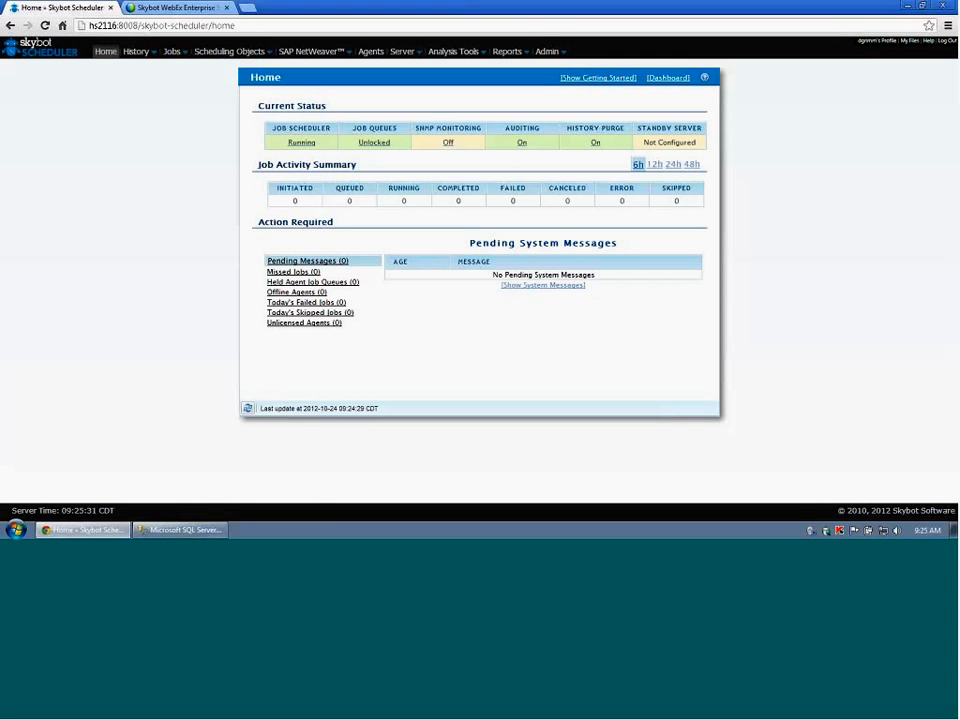
# View the list of registered agents and select the TESTSQL agent running Windows Server 2008 R2.
pyautogui.click(370, 52)
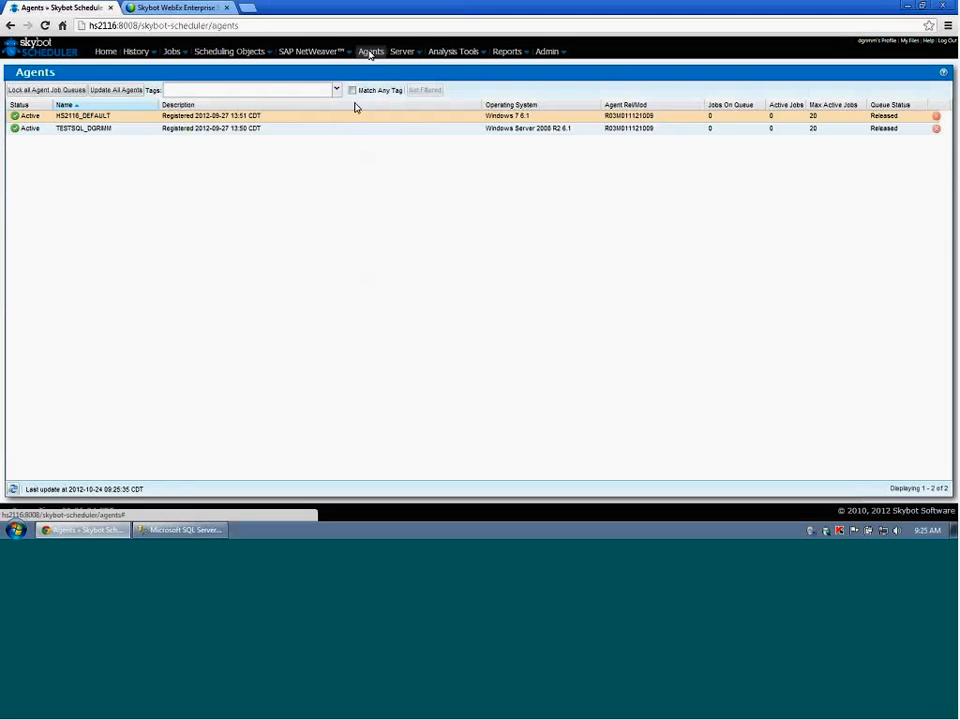
pyautogui.click(77, 130)
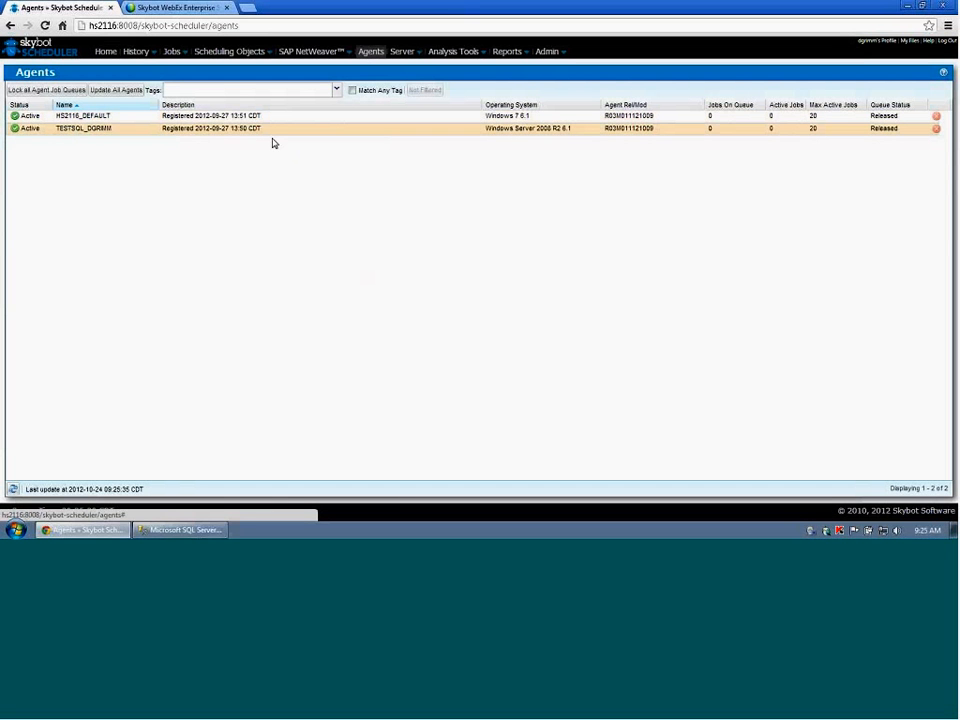
# Start a new SQL Server definition named Testsql with the description demo.
pyautogui.moveTo(221, 53)
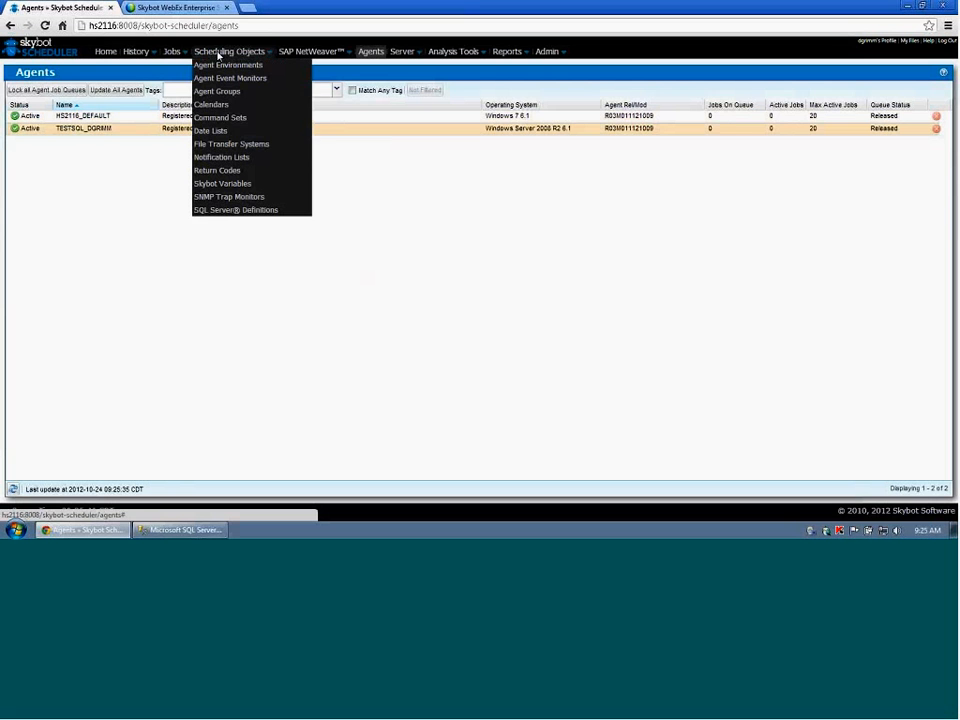
pyautogui.click(214, 210)
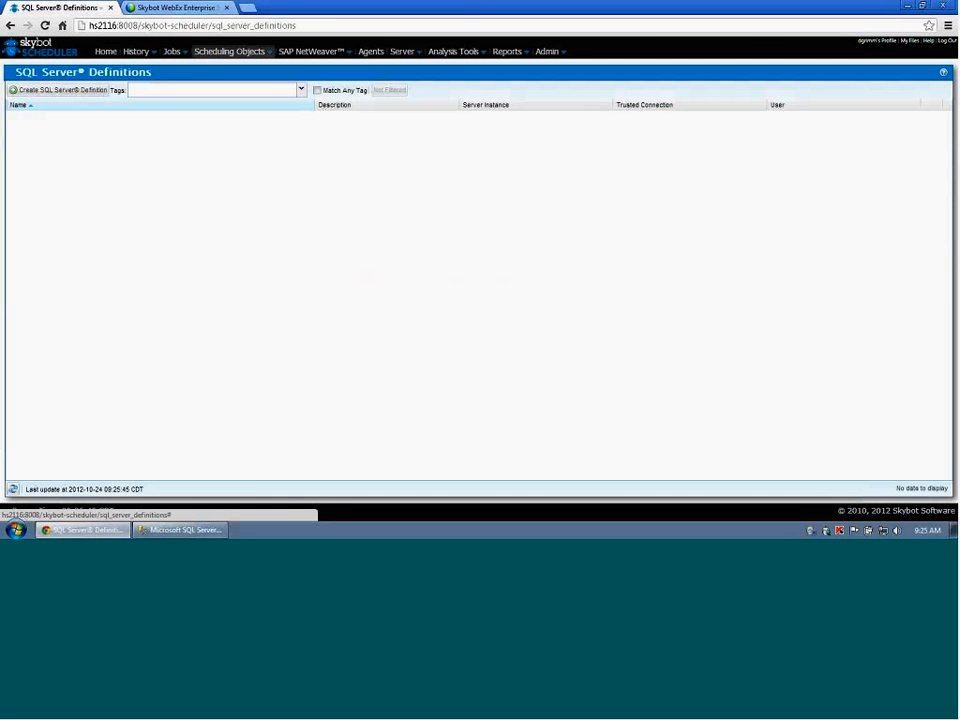
pyautogui.click(46, 91)
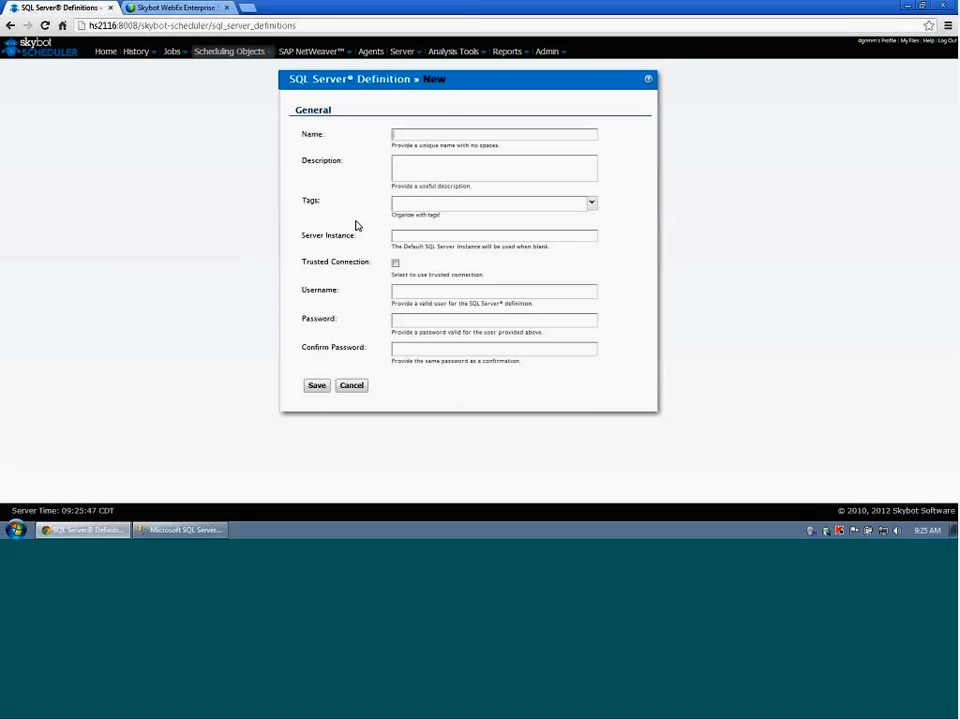
pyautogui.write('Testsql')
pyautogui.press('Tab')
pyautogui.write('demo')
# Tag the SQL Server definition with sql and demo.
pyautogui.click(482, 204)
pyautogui.write('sql')
pyautogui.press('Return')
pyautogui.write('de')
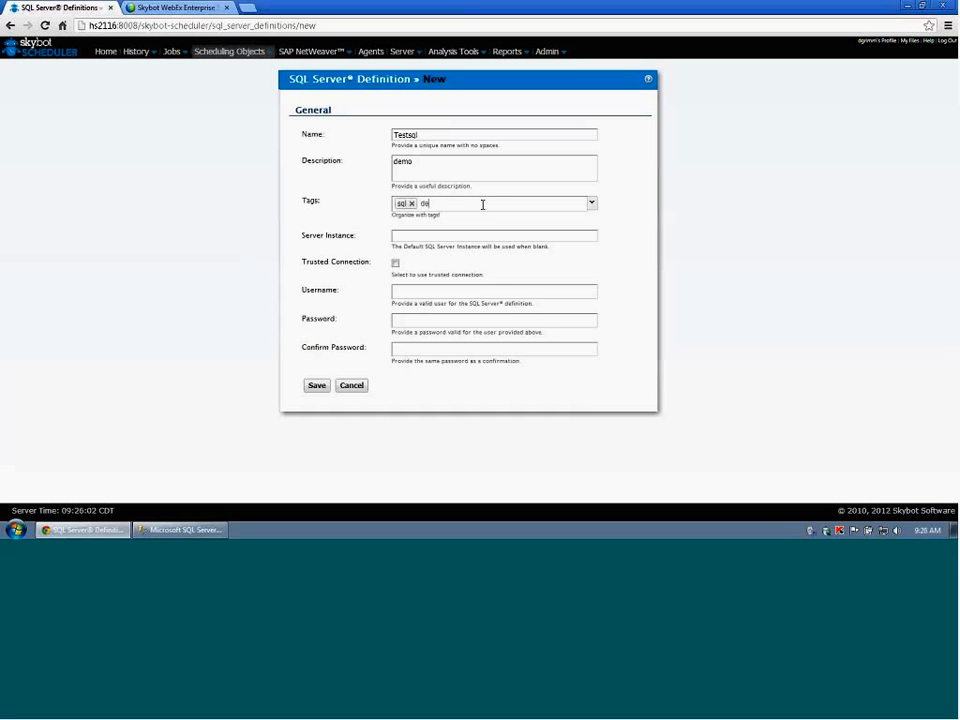
pyautogui.write('mo')
pyautogui.press('Return')
# Enable the trusted connection with the server instance left blank, and save the SQL Server definition.
pyautogui.click(440, 234)
pyautogui.click(396, 264)
pyautogui.click(415, 289)
pyautogui.click(395, 263)
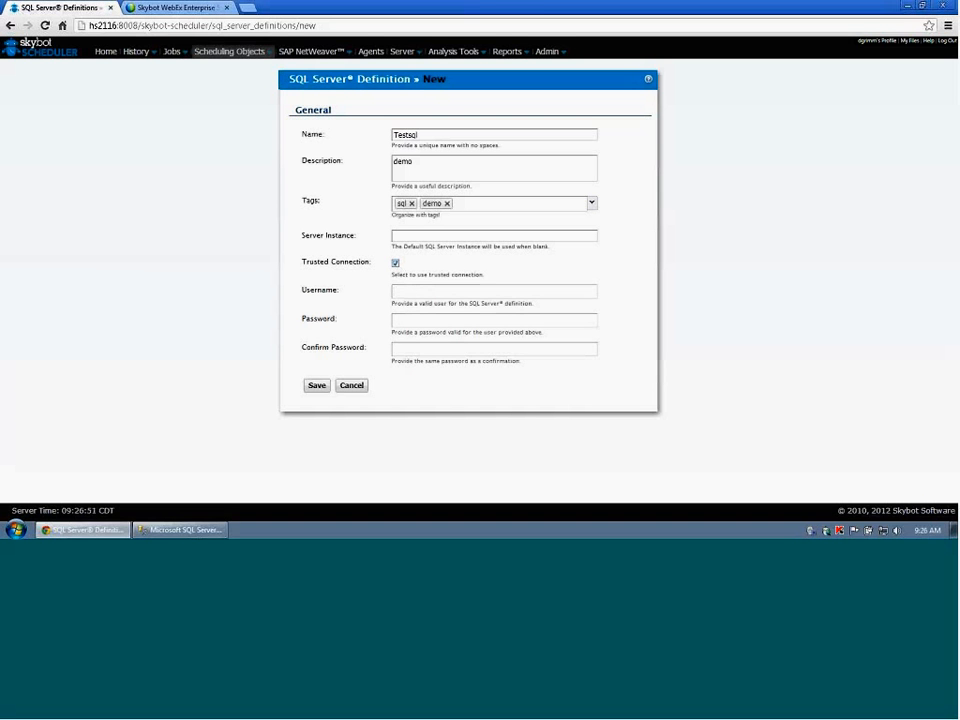
pyautogui.click(316, 386)
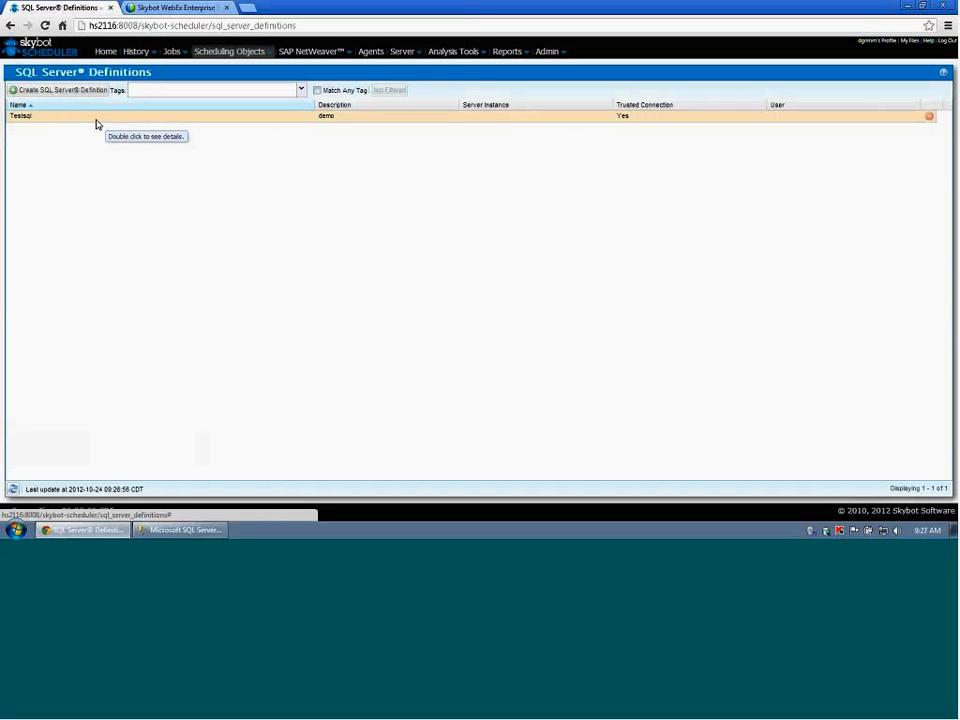
# Start a new individual job named testsql with the description demo.
pyautogui.moveTo(176, 51)
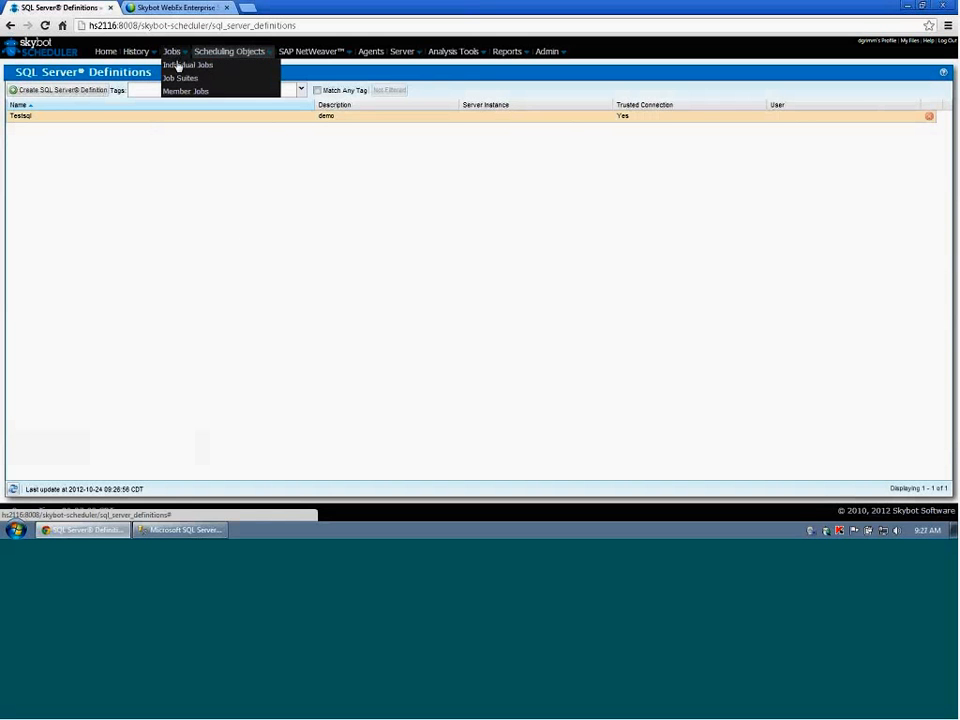
pyautogui.click(178, 66)
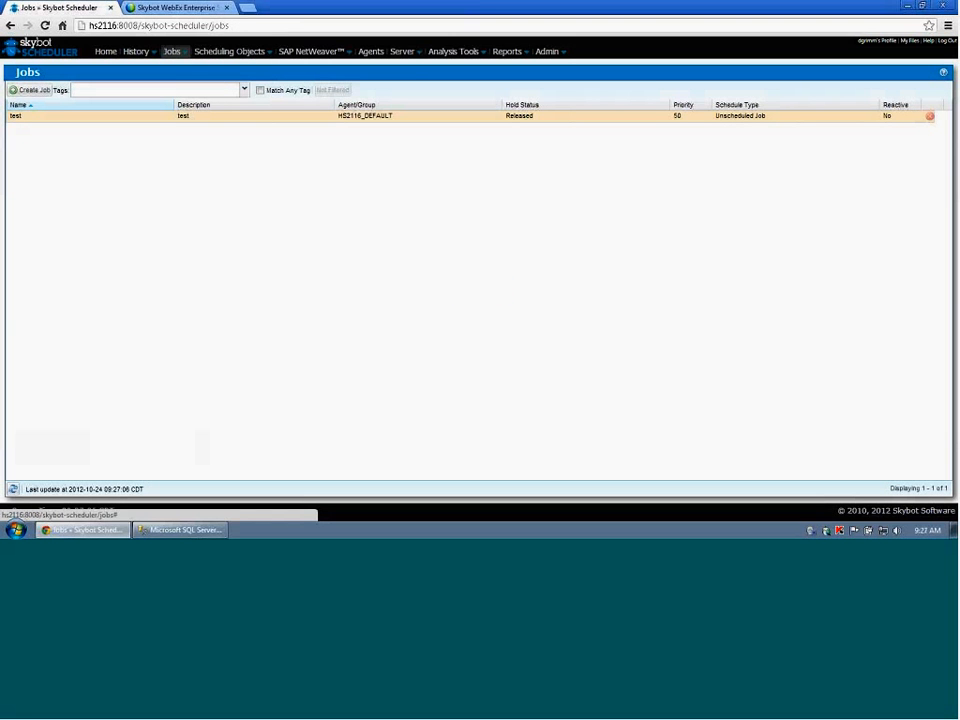
pyautogui.click(29, 91)
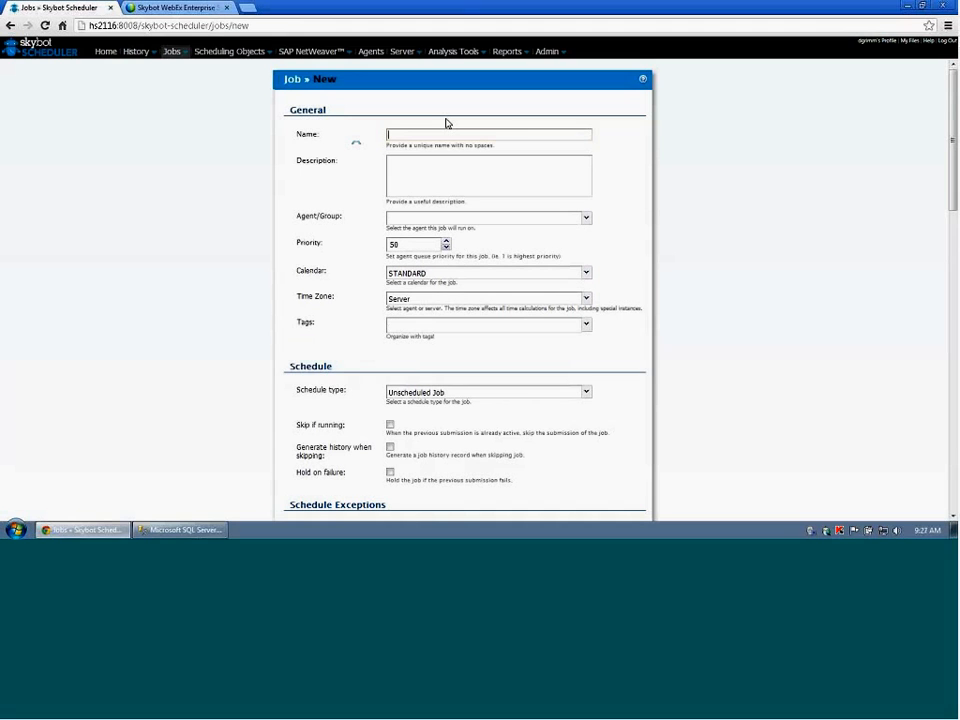
pyautogui.write('testsql')
pyautogui.press('Tab')
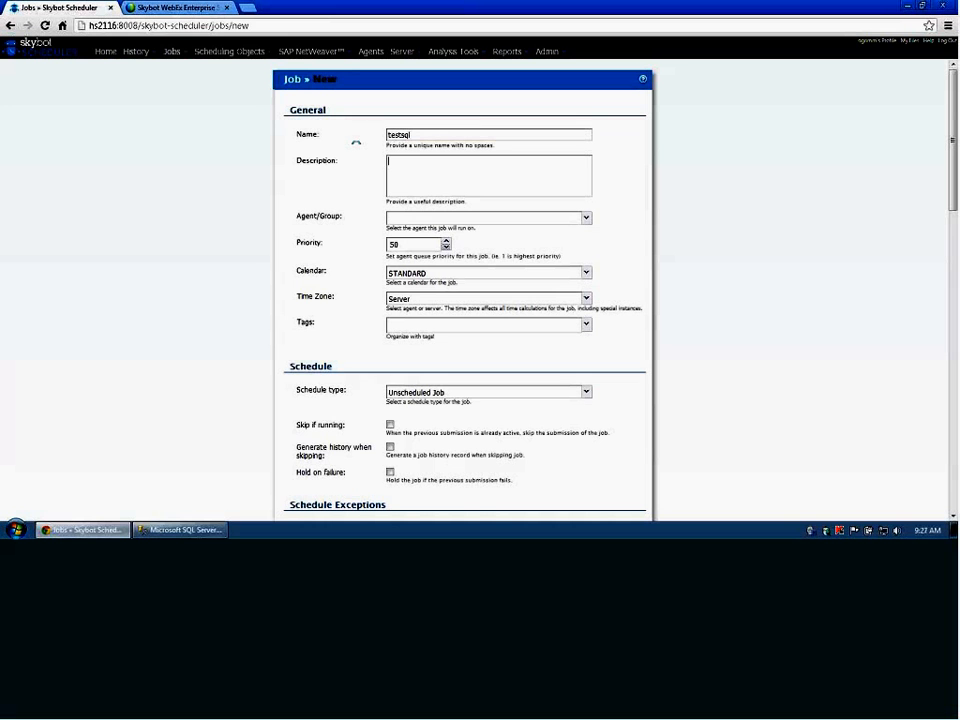
pyautogui.write('demo')
# Assign the job to the TESTSQL agent and tag it with demo and sql.
pyautogui.click(586, 219)
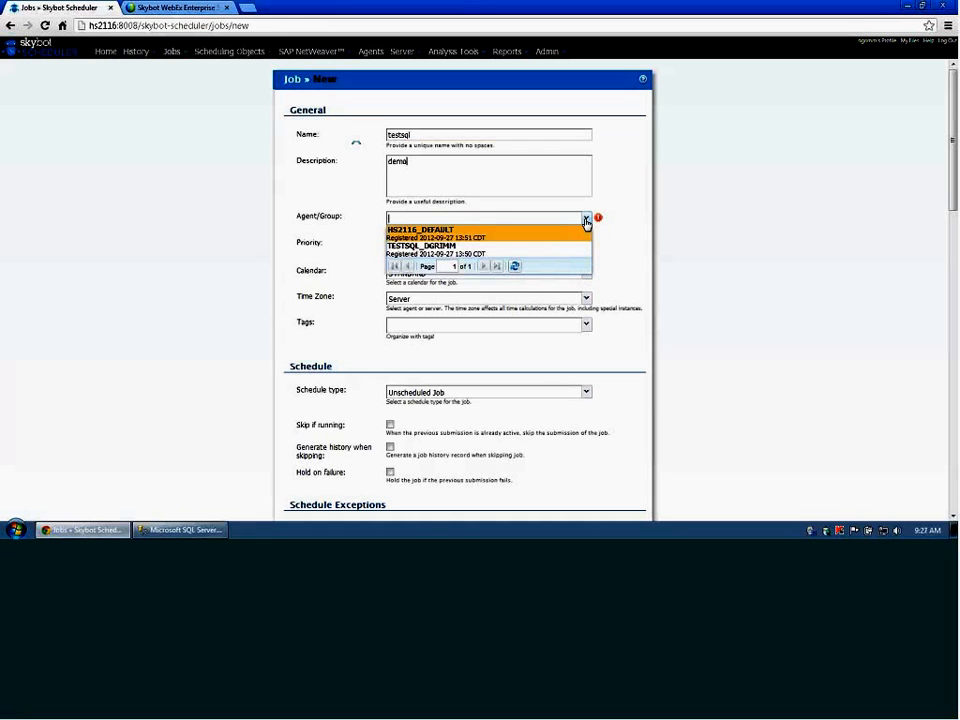
pyautogui.click(532, 248)
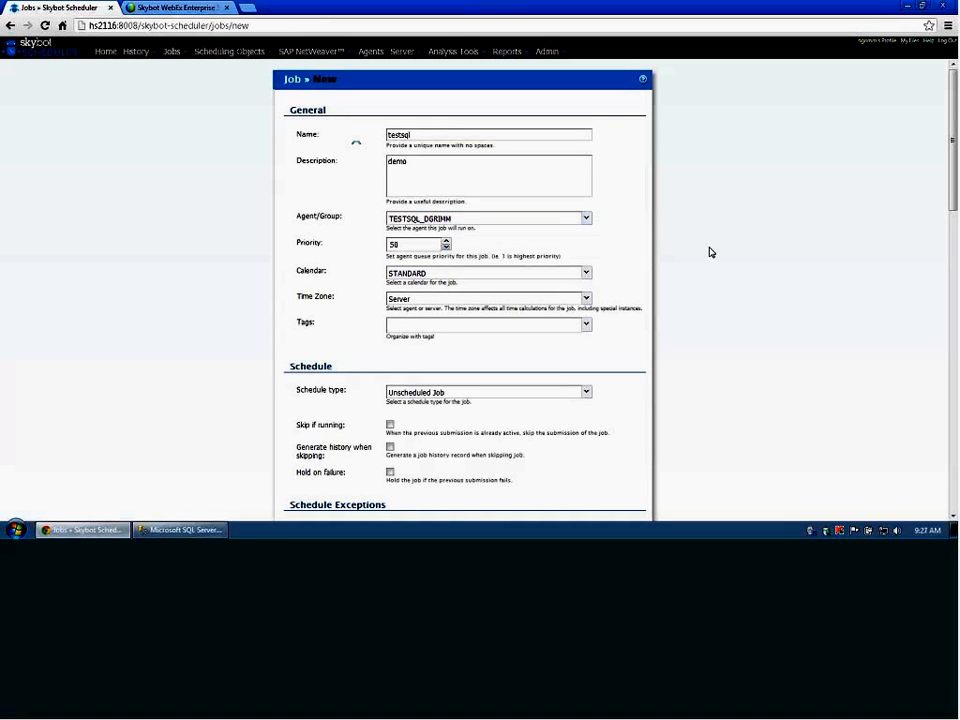
pyautogui.click(533, 322)
pyautogui.write('demo')
pyautogui.press('Return')
pyautogui.write('sql')
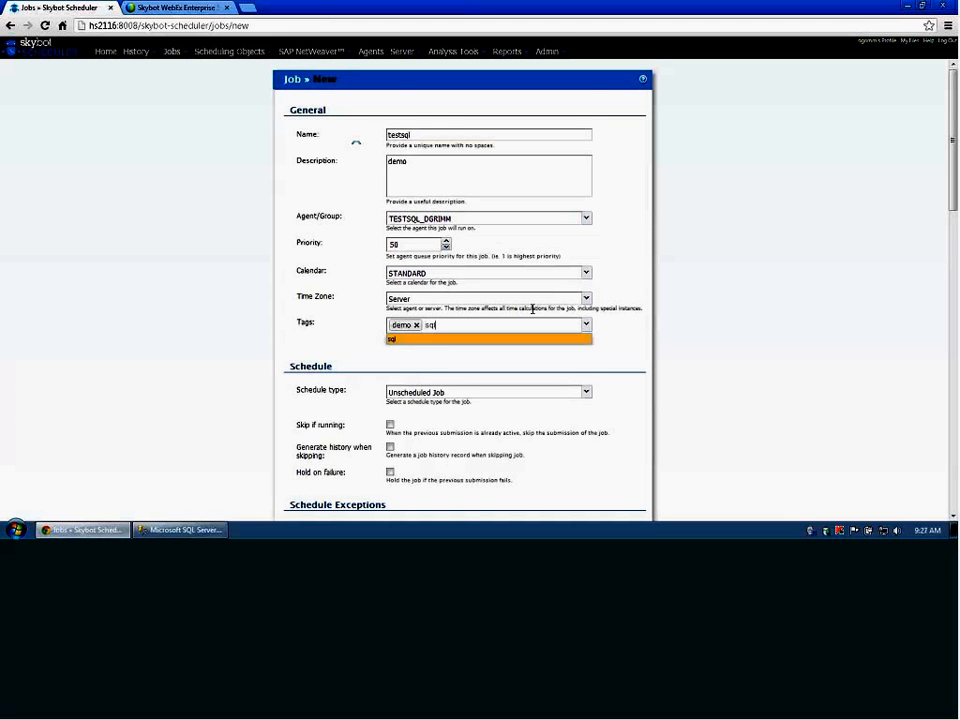
pyautogui.press('Return')
pyautogui.click(768, 356)
# Examine the schedule types available for the job without choosing a different one.
pyautogui.scroll(-1, 770, 355)
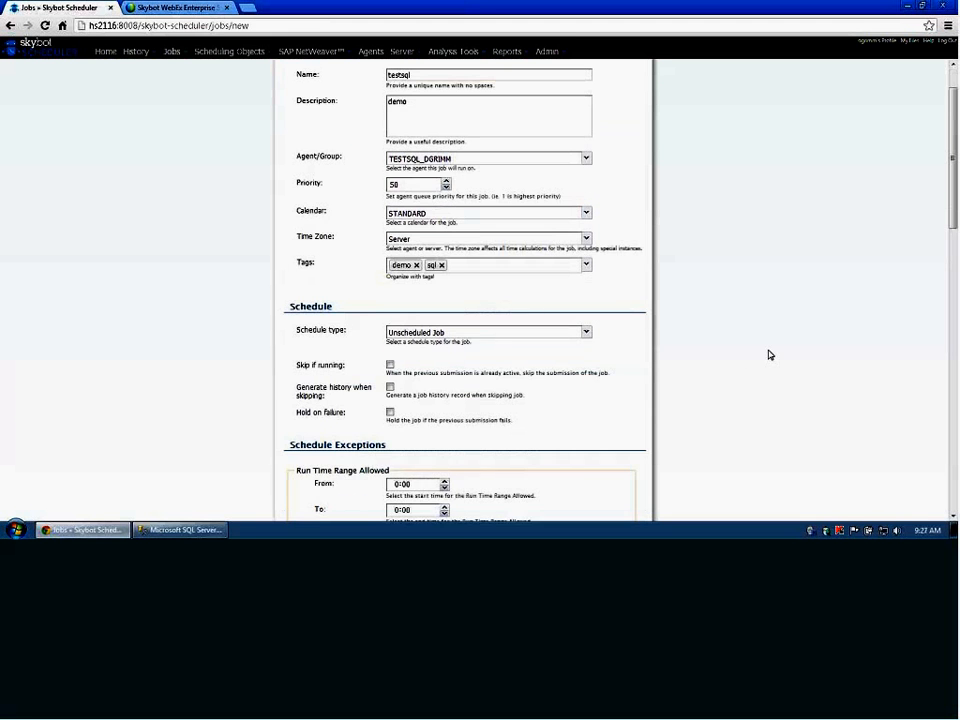
pyautogui.scroll(-2, 770, 355)
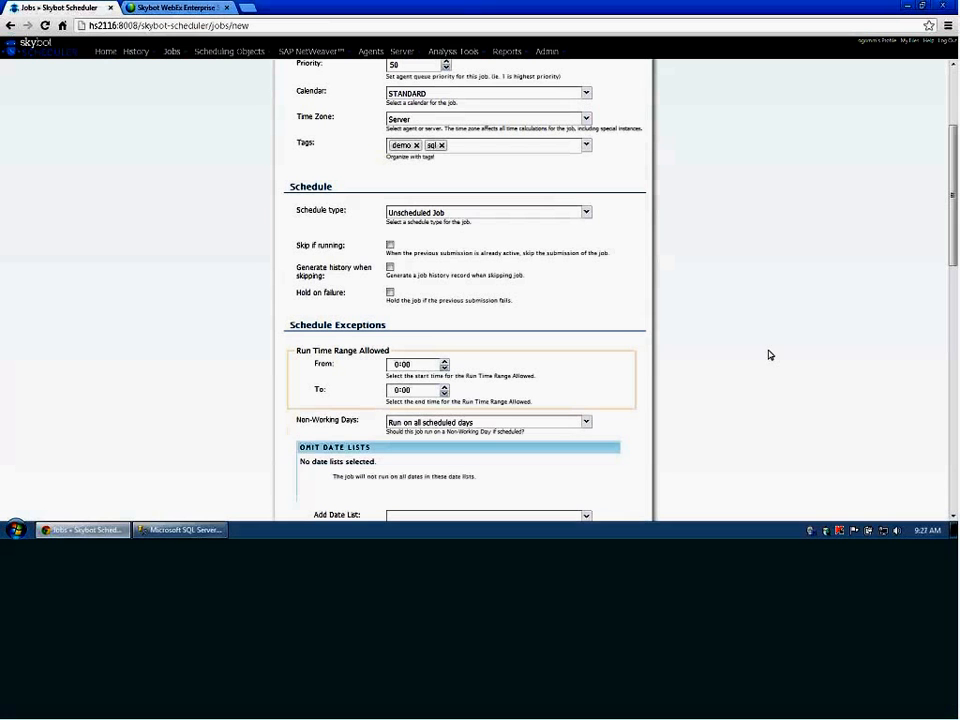
pyautogui.click(587, 214)
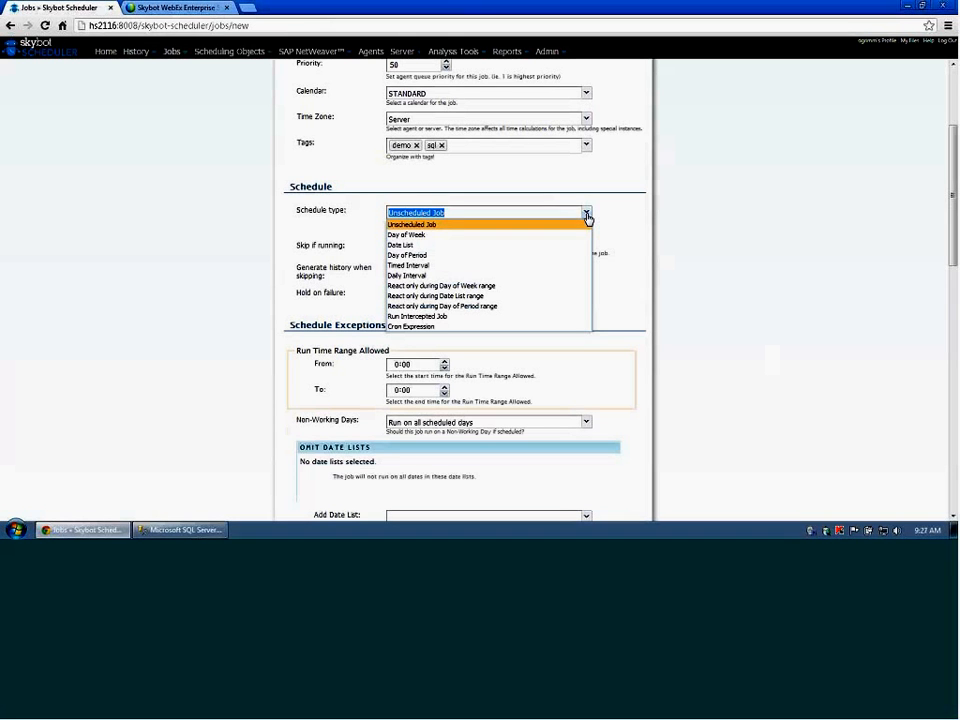
pyautogui.click(587, 215)
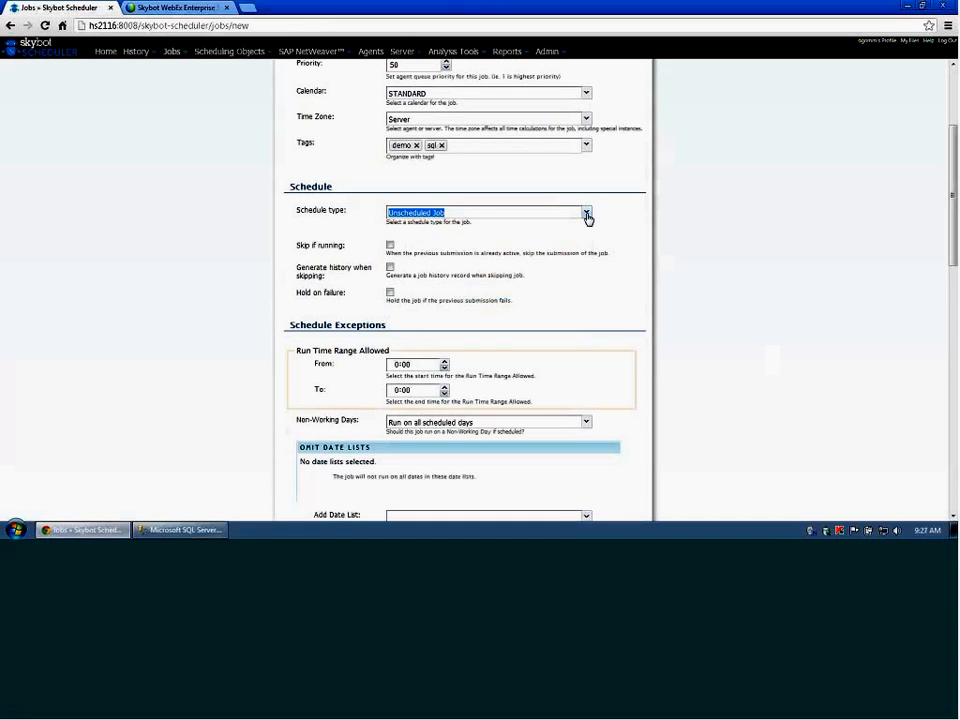
pyautogui.click(668, 292)
# Set the job's agent environment type to Username and Password and enter the domain username.
pyautogui.scroll(-1, 670, 292)
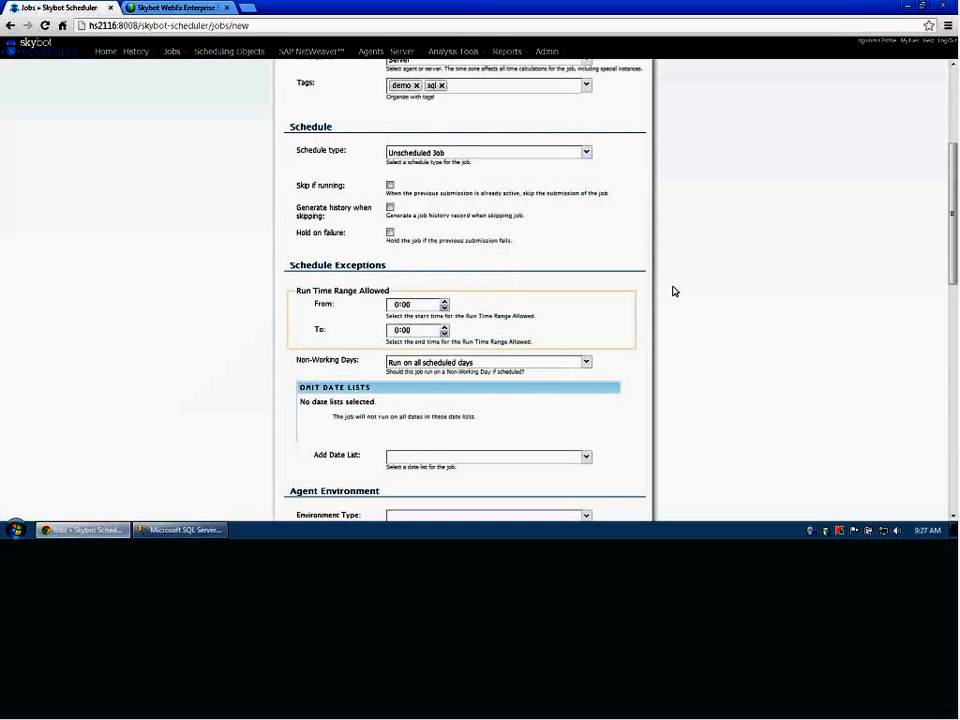
pyautogui.scroll(-5, 674, 291)
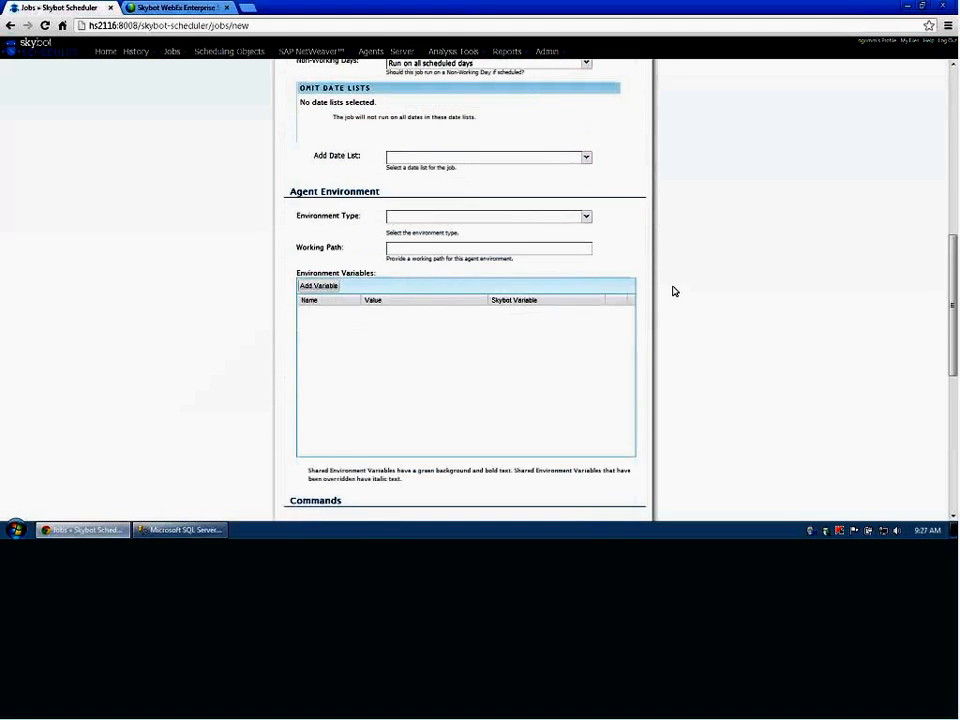
pyautogui.click(587, 217)
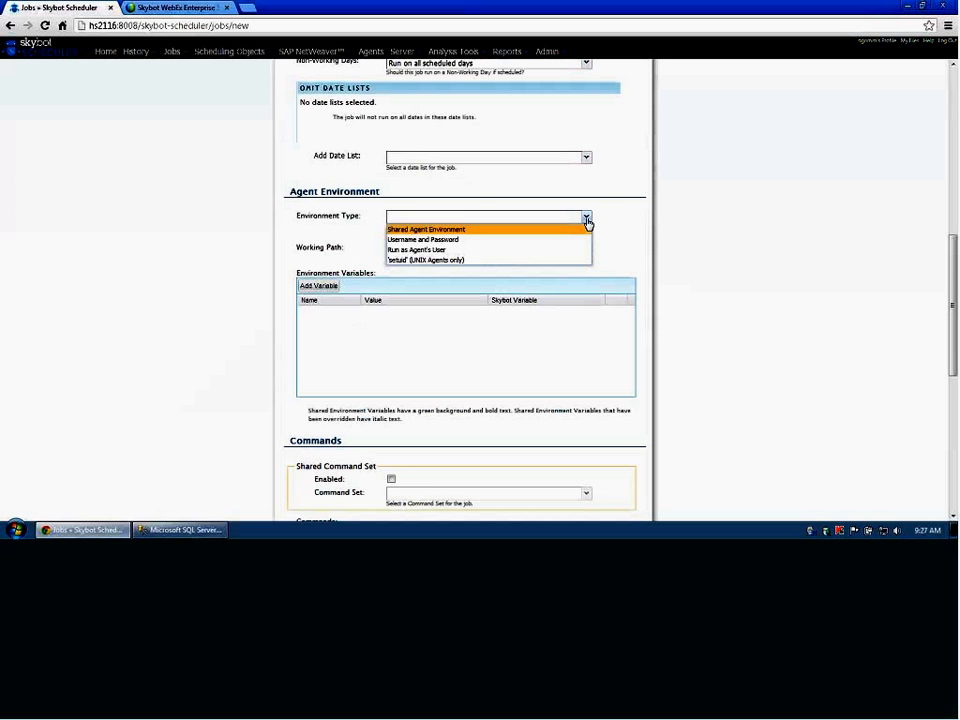
pyautogui.click(559, 240)
pyautogui.click(423, 249)
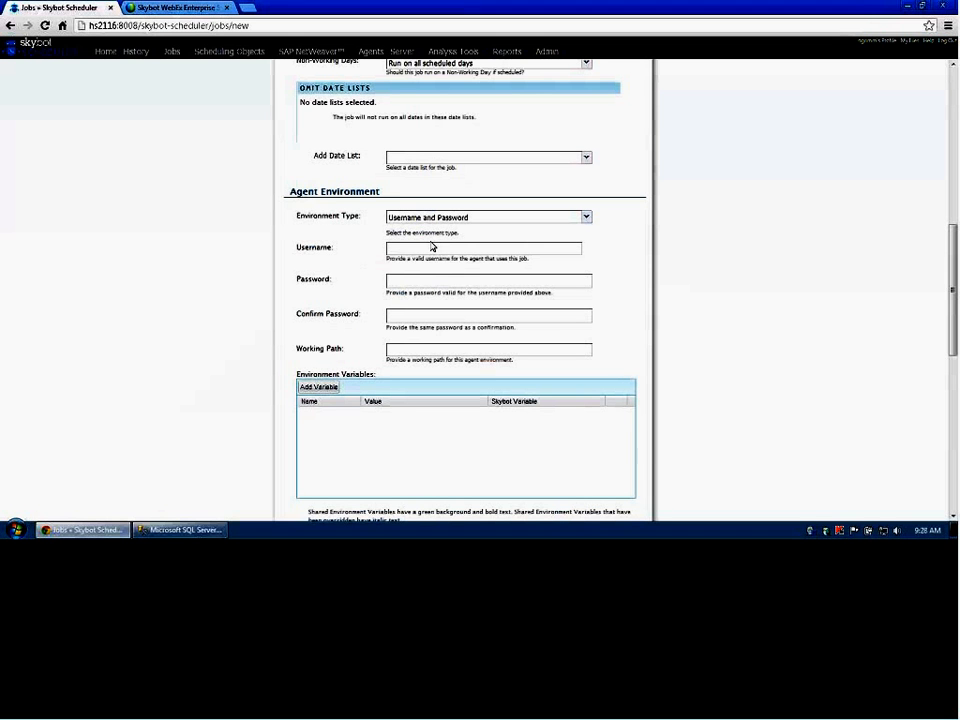
pyautogui.write('helpsystems\\admin')
# Enter and confirm the account password in the agent environment, and set the working path to c:\.
pyautogui.press('Tab')
pyautogui.write('*********')
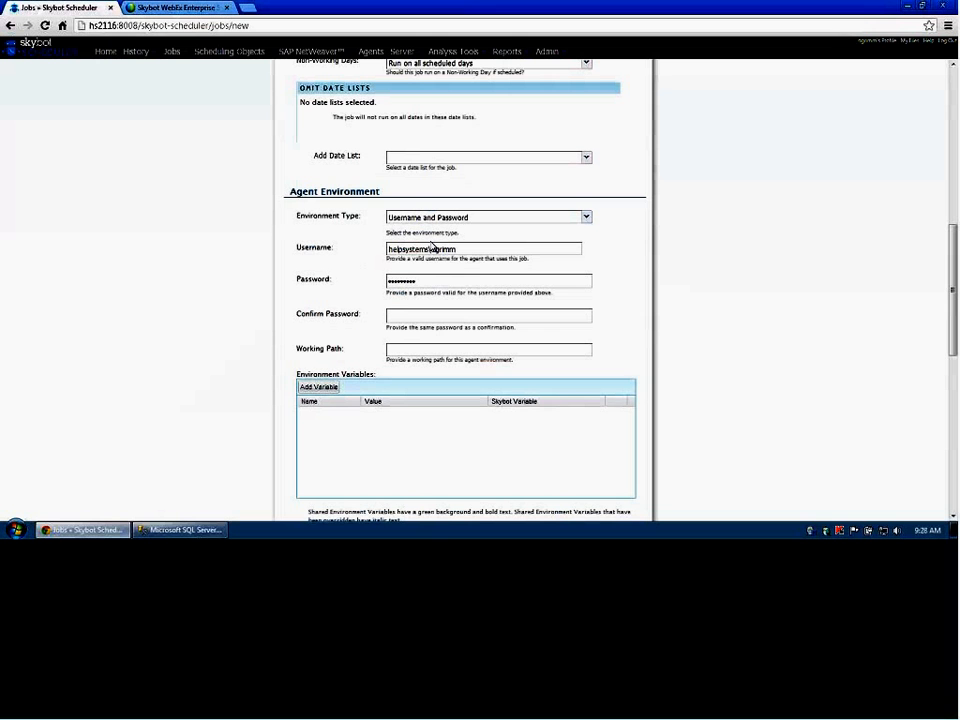
pyautogui.press('Tab')
pyautogui.write('******')
pyautogui.write('•••')
pyautogui.press('Tab')
pyautogui.write('c:\\')
# Add a SQL Server Job command to the job that uses the Testsql definition.
pyautogui.scroll(-4, 790, 360)
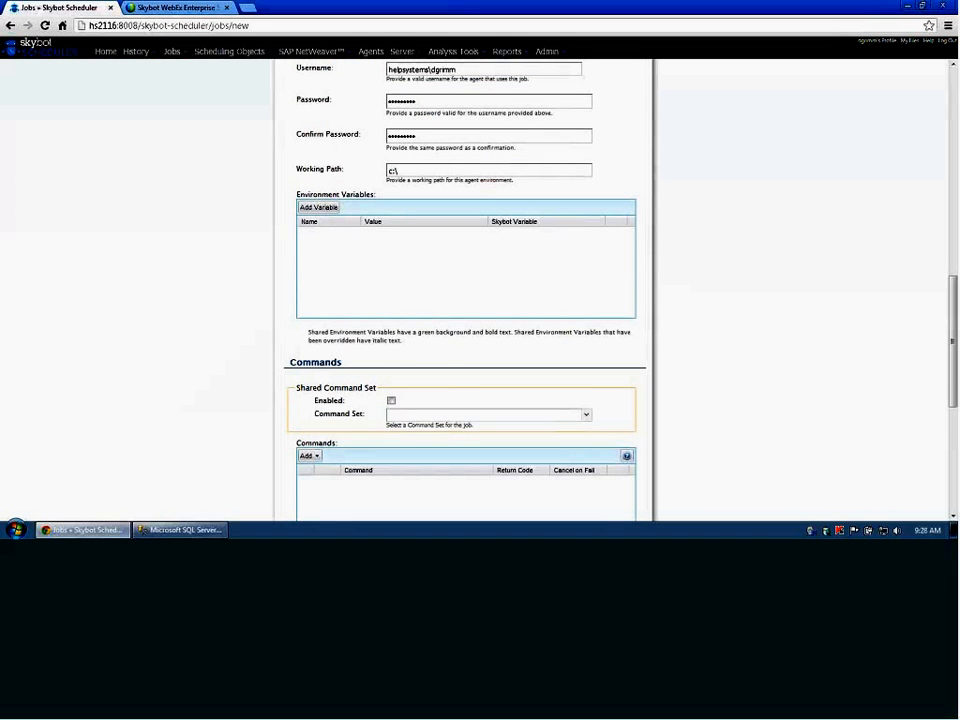
pyautogui.scroll(-1, 687, 272)
pyautogui.scroll(-3, 687, 272)
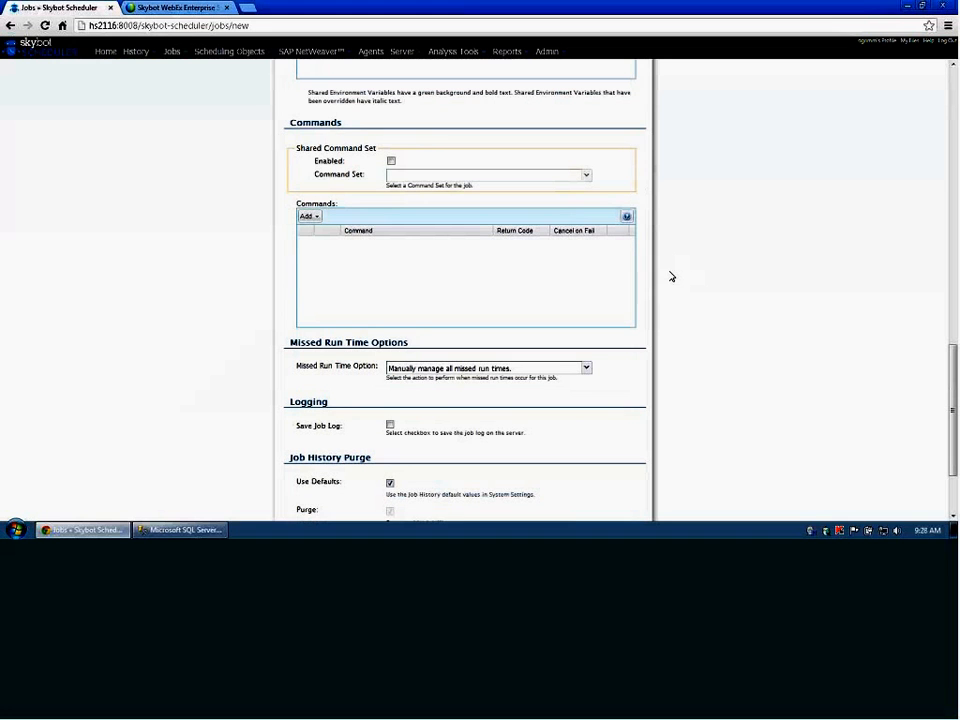
pyautogui.click(317, 218)
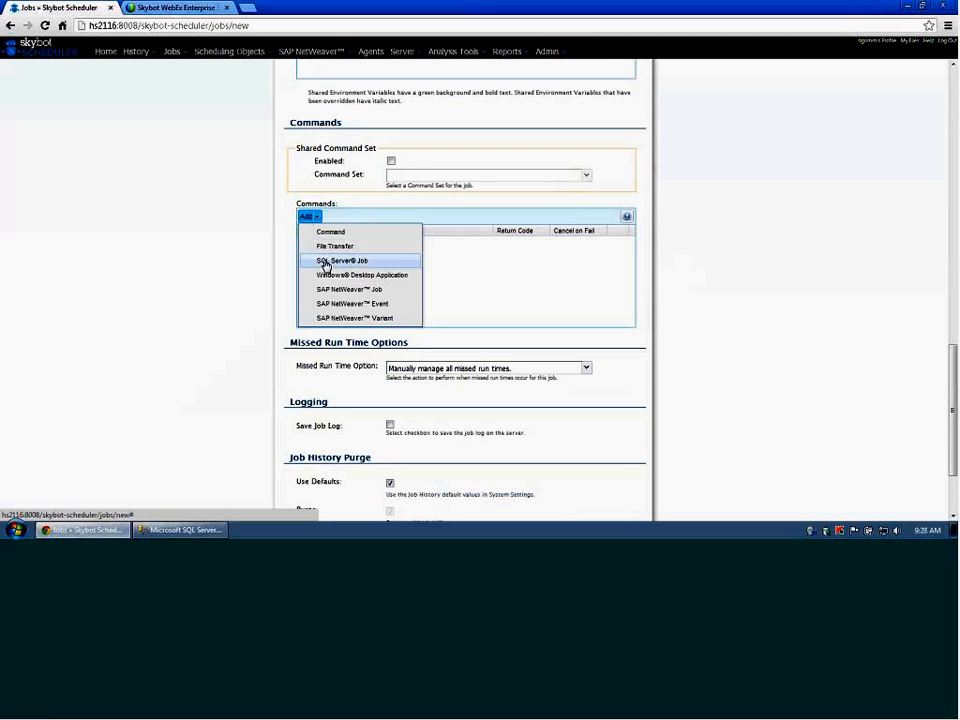
pyautogui.click(325, 263)
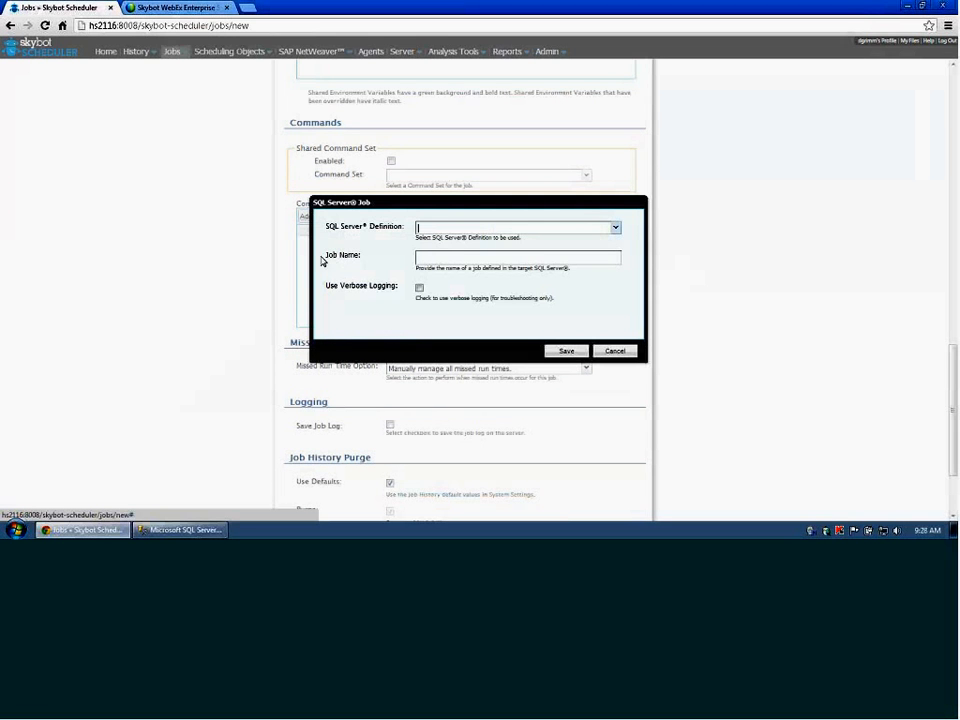
pyautogui.click(614, 228)
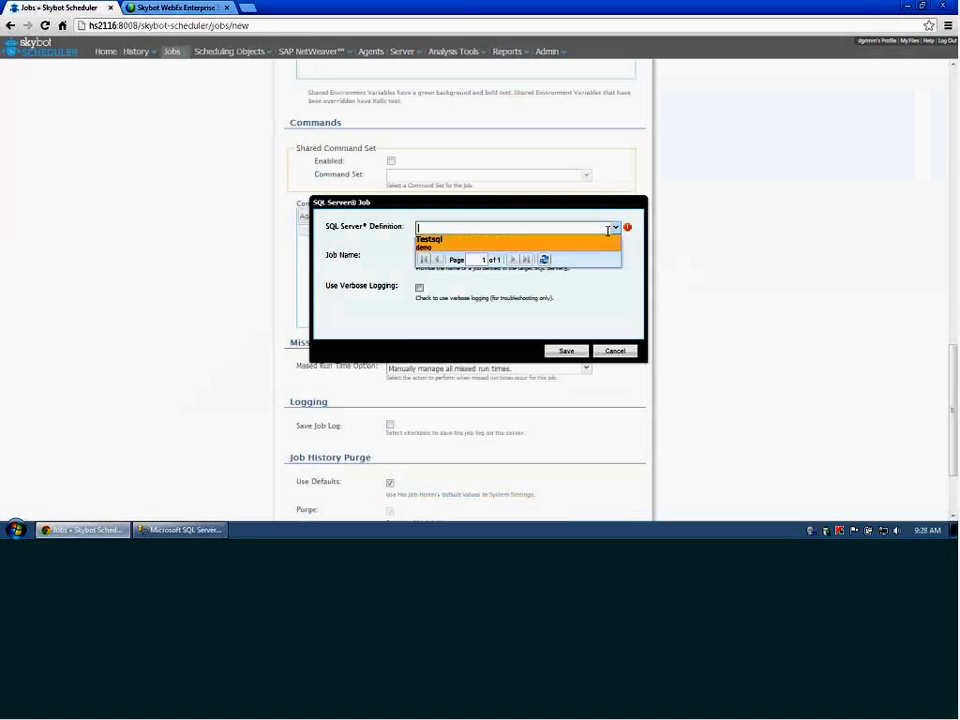
pyautogui.click(505, 241)
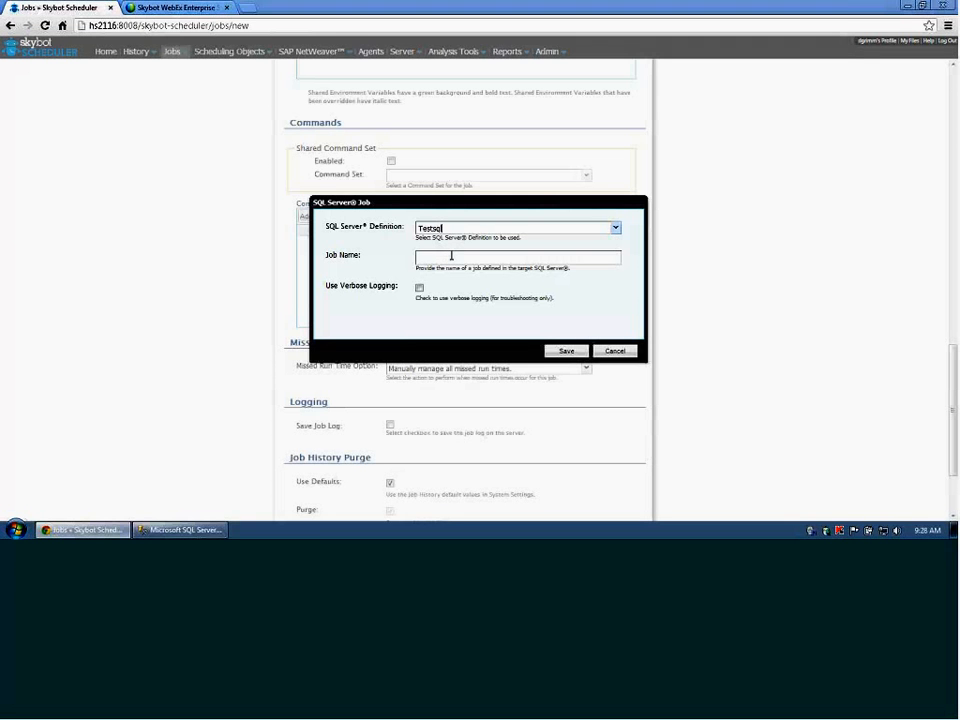
# Enter the SQL Server Agent job listed directly below DemoSQL in SQL Server Management Studio as job name, enable verbose logging and save the command.
pyautogui.click(176, 531)
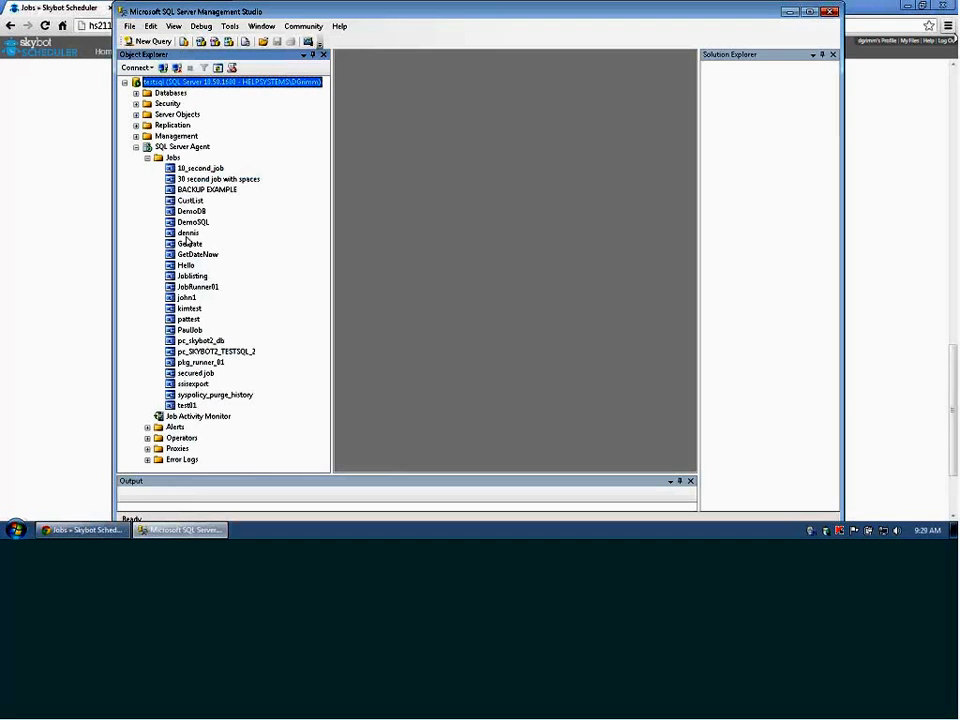
pyautogui.click(790, 12)
pyautogui.click(509, 256)
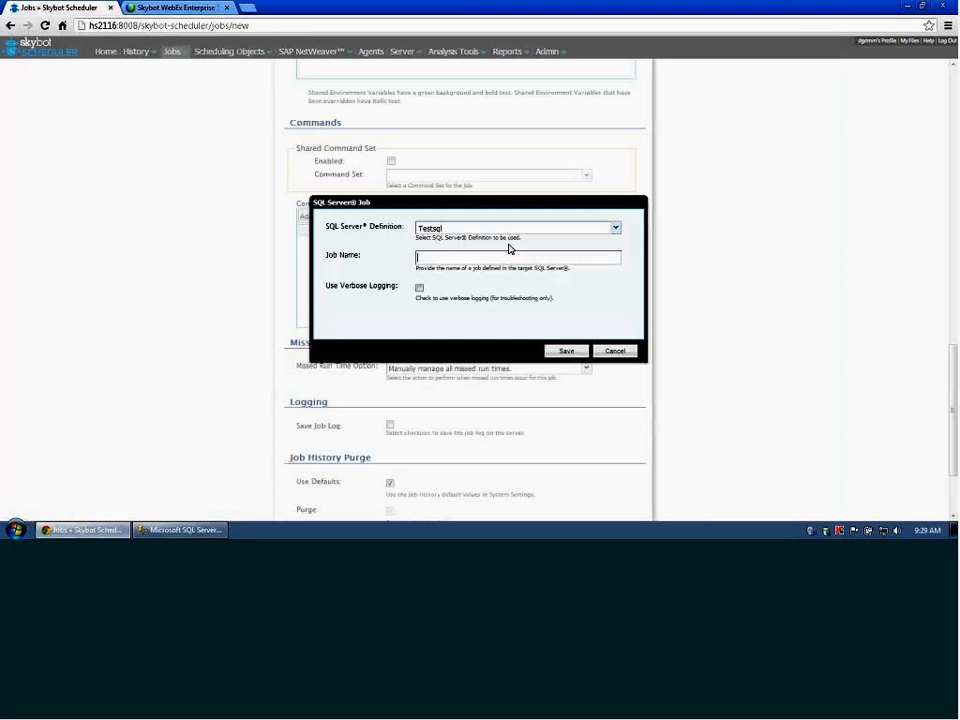
pyautogui.write('dennis')
pyautogui.click(419, 288)
pyautogui.click(566, 351)
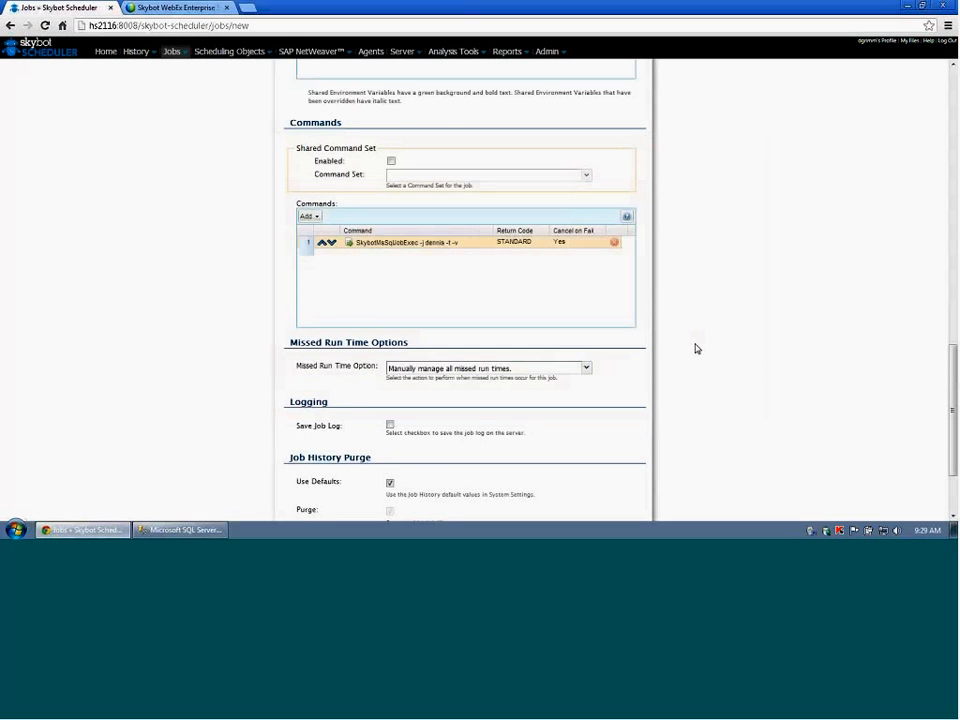
# Turn on saving of the job log and save the new job.
pyautogui.scroll(-2, 697, 347)
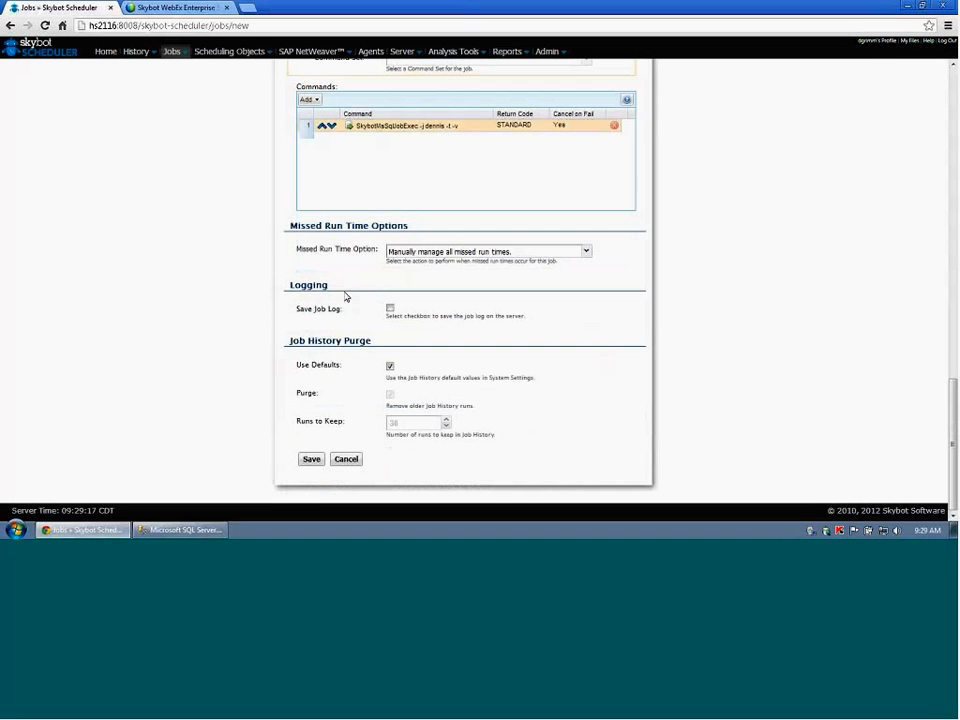
pyautogui.click(390, 310)
pyautogui.click(312, 459)
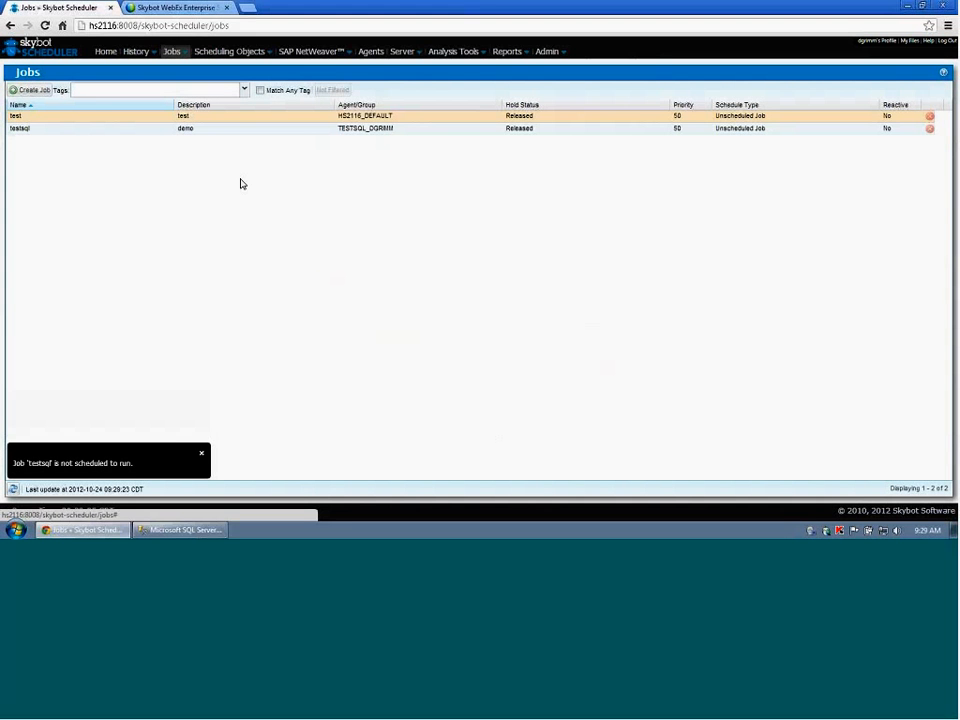
# Run the testsql job immediately, keeping the default run options and starting at its first command.
pyautogui.rightClick(142, 129)
pyautogui.moveTo(185, 190)
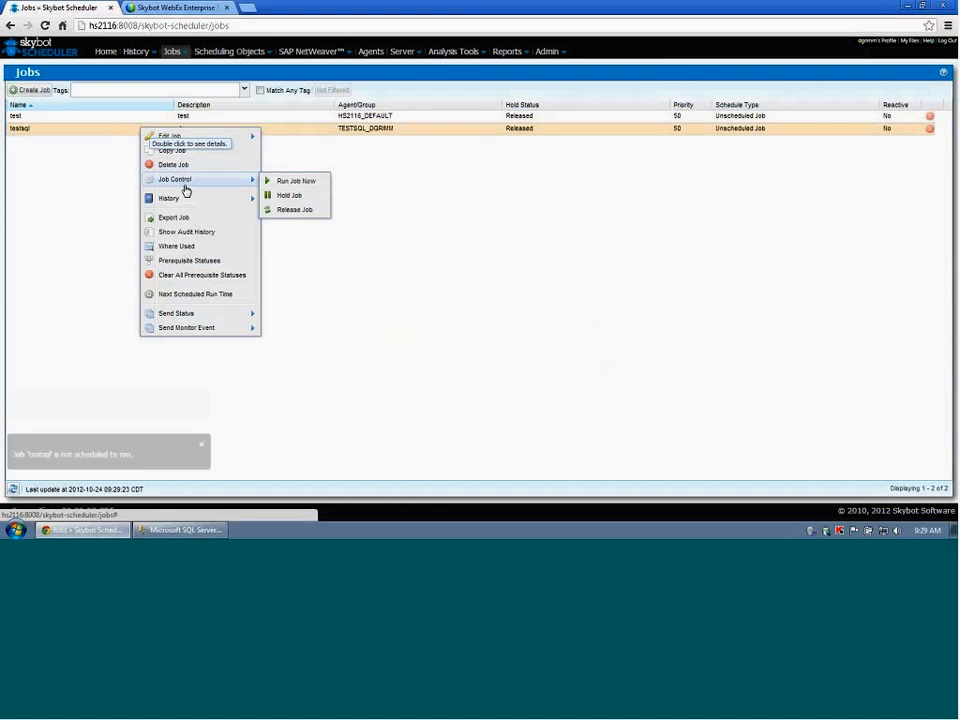
pyautogui.click(281, 182)
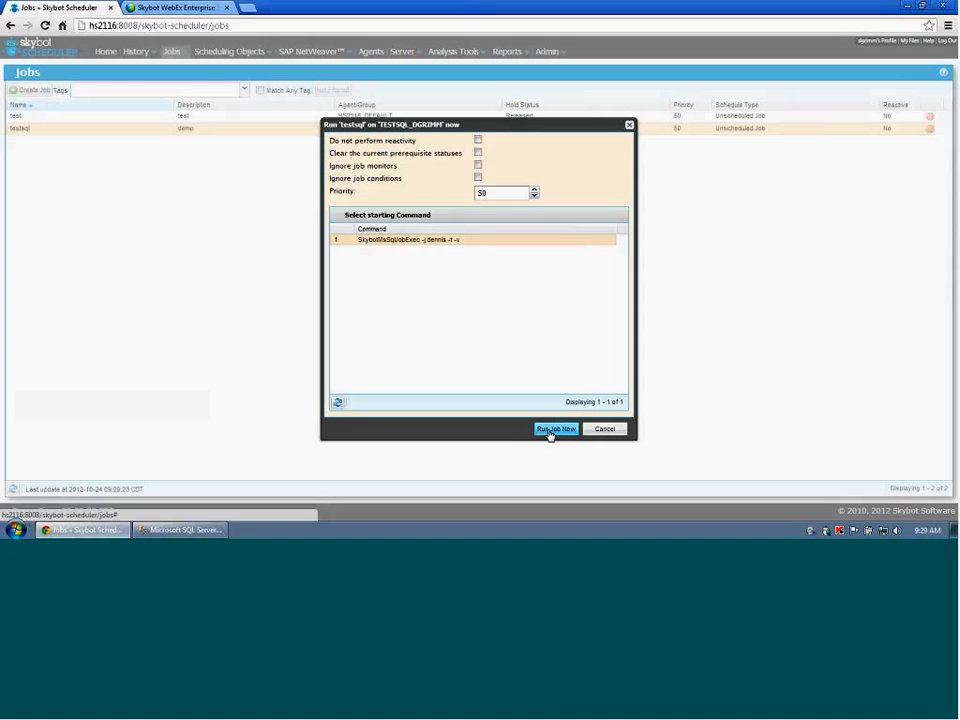
pyautogui.click(549, 431)
# Open the Job History in a new browser tab and refresh it repeatedly to check the testsql run's status.
pyautogui.click(136, 51)
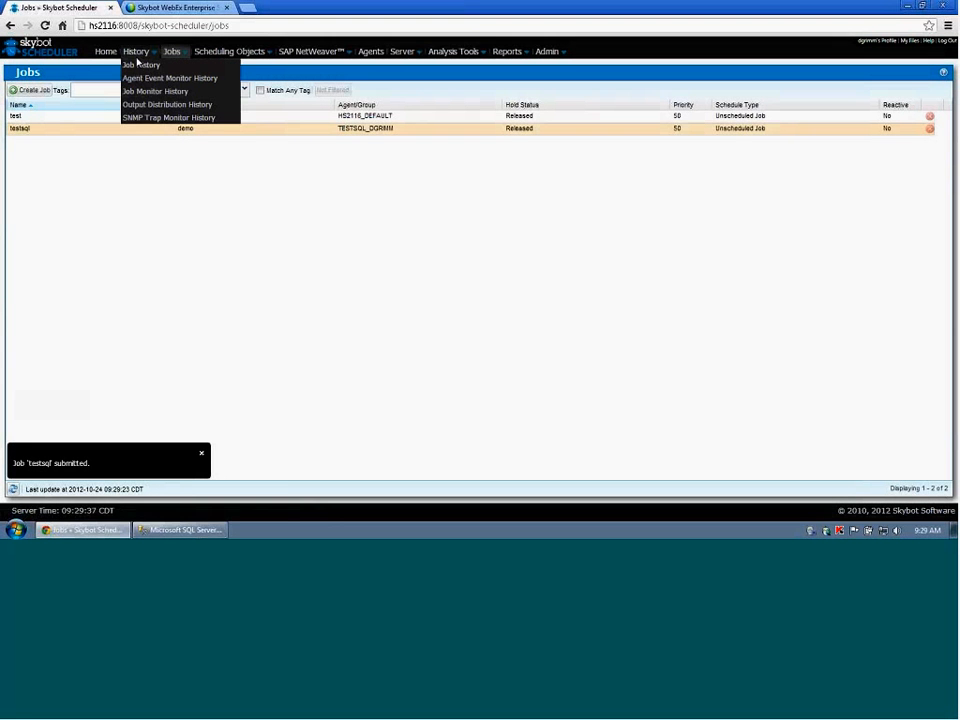
pyautogui.rightClick(138, 67)
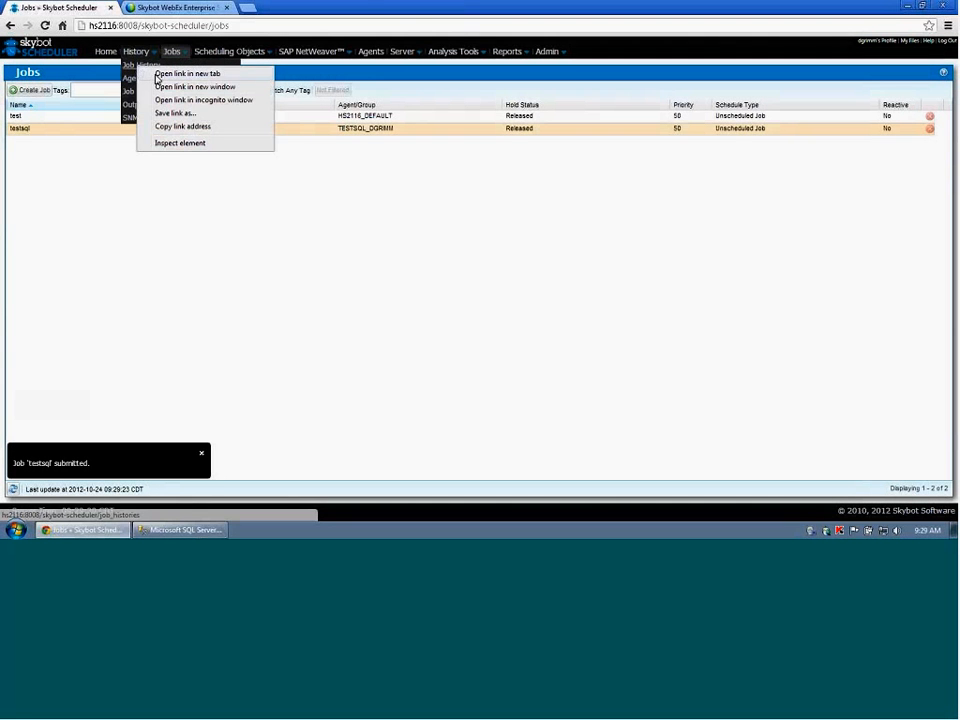
pyautogui.click(157, 76)
pyautogui.click(175, 7)
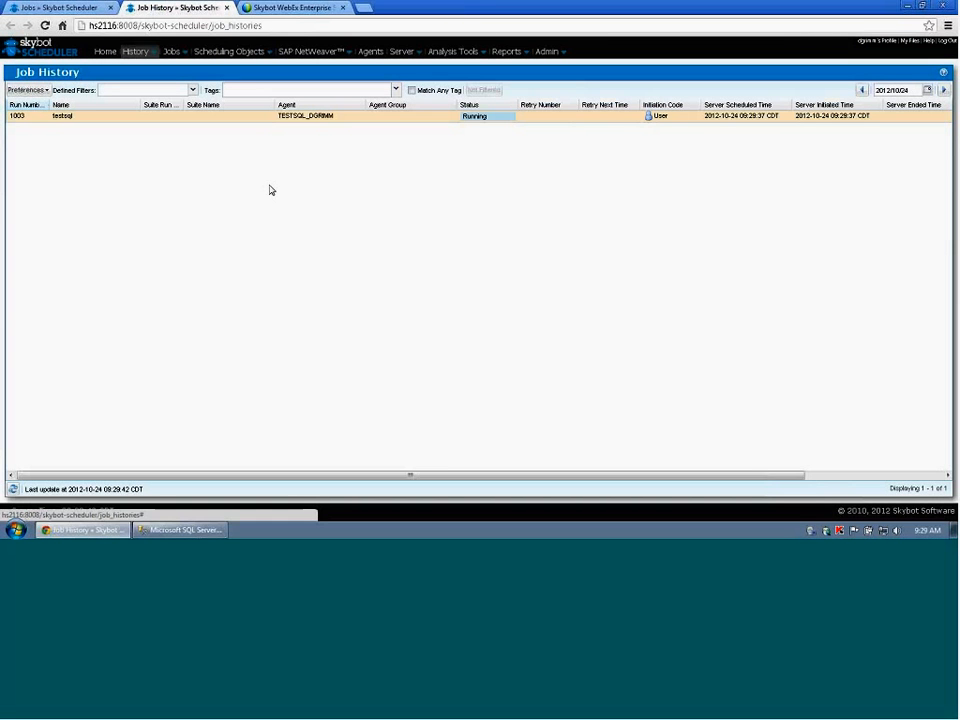
pyautogui.click(12, 490)
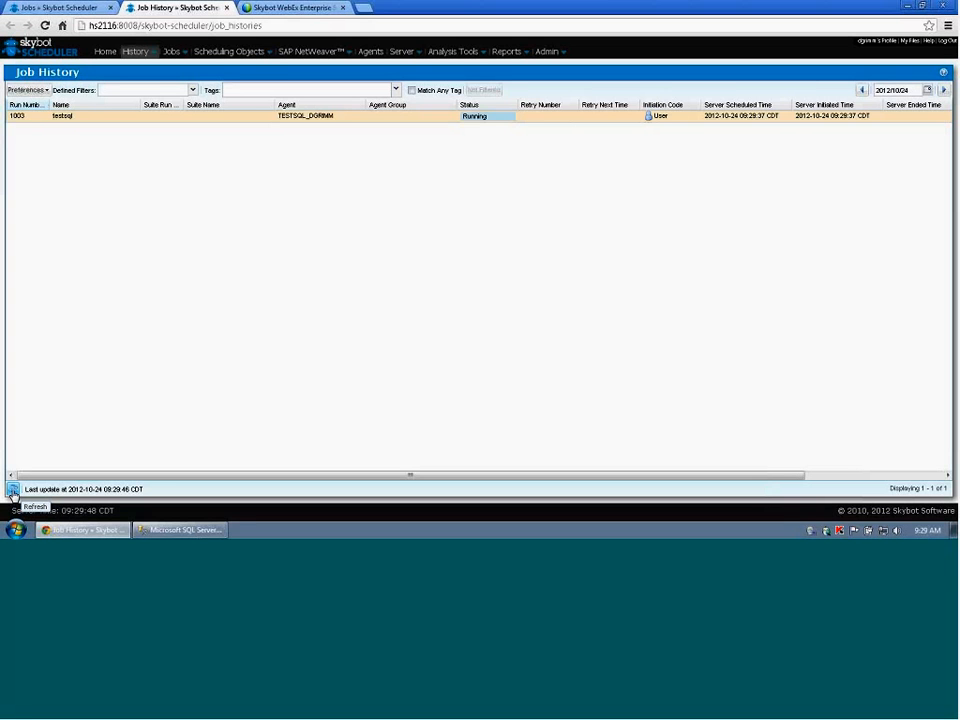
pyautogui.click(12, 490)
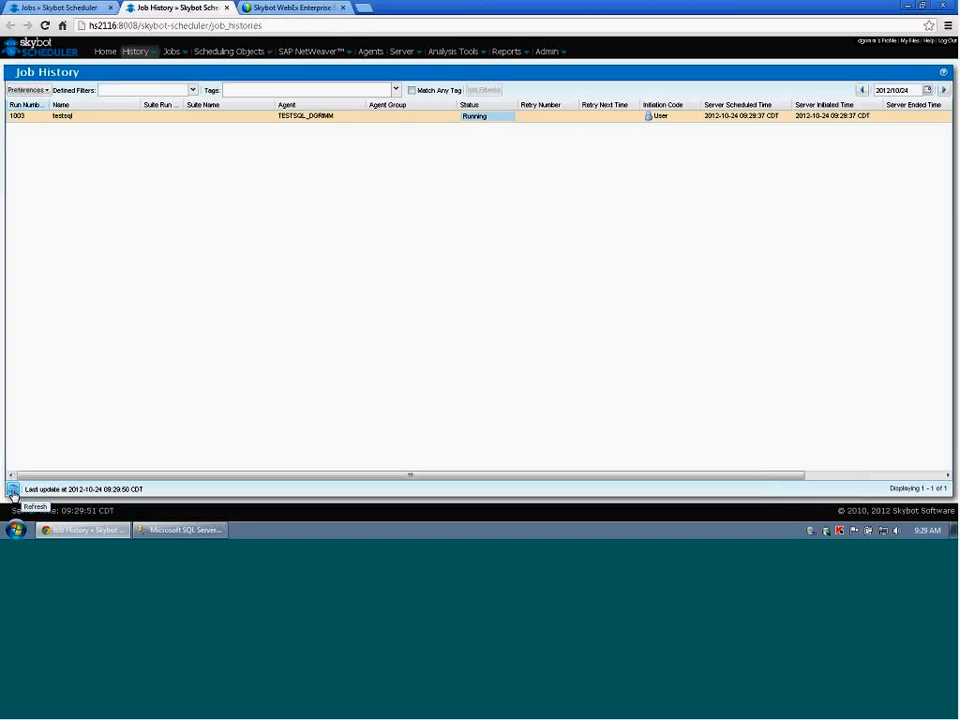
pyautogui.click(12, 490)
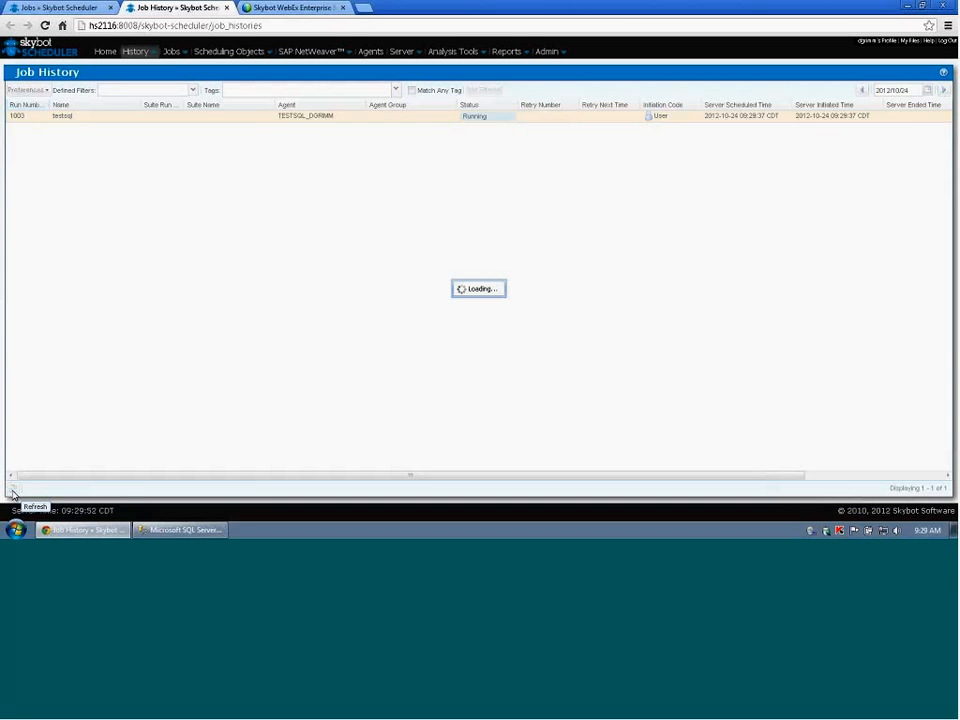
pyautogui.click(12, 490)
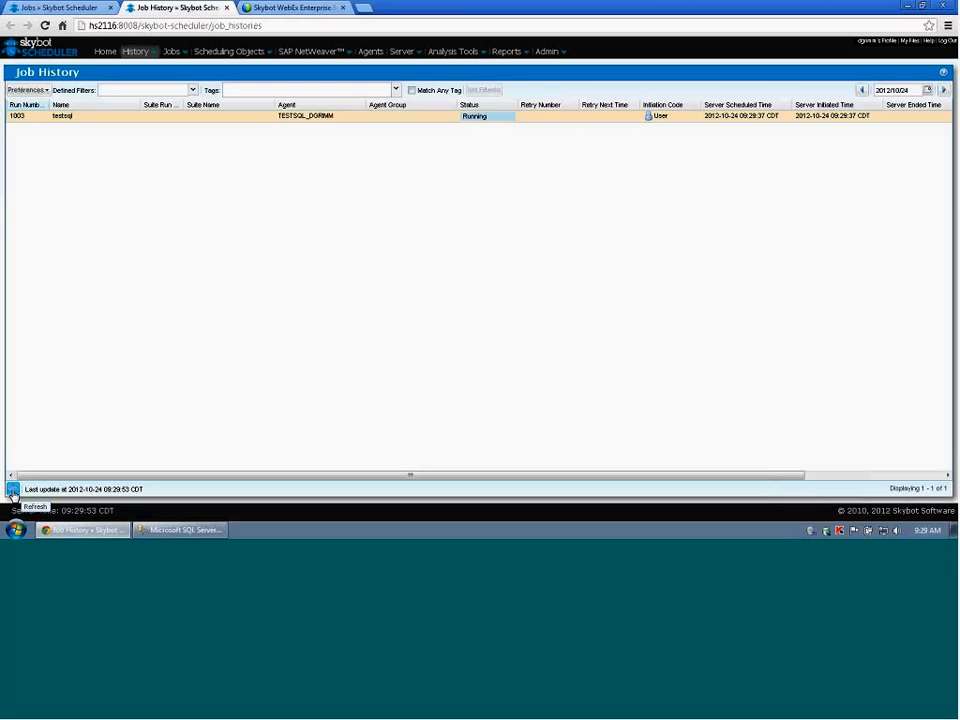
pyautogui.click(12, 490)
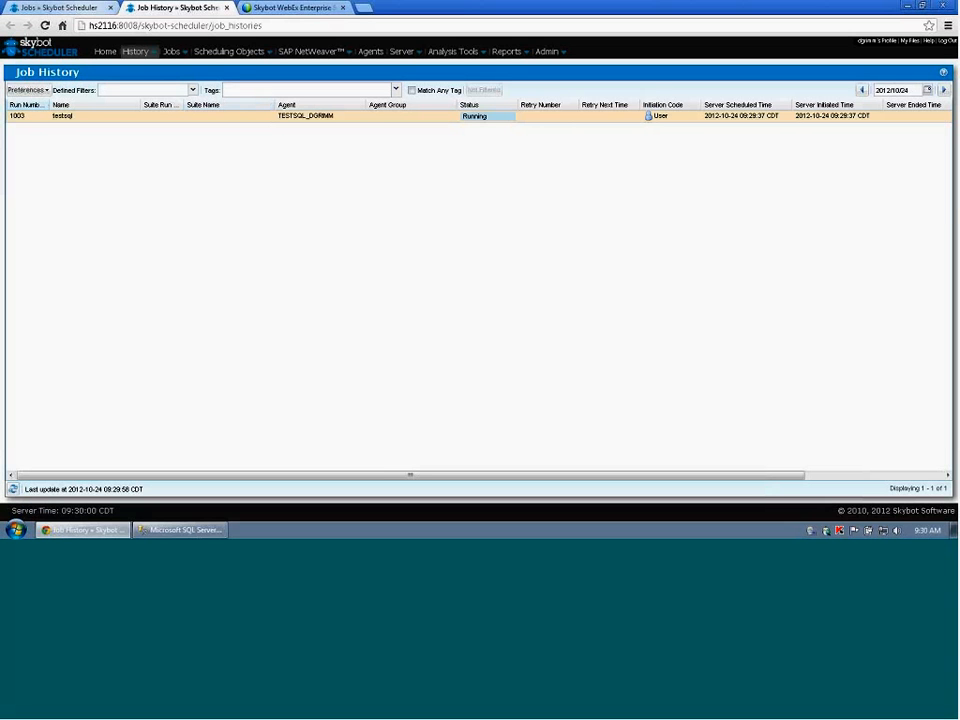
# Add a prerequisite to the testsql job so it runs when the job test is Completed at Any time, and save it.
pyautogui.click(175, 66)
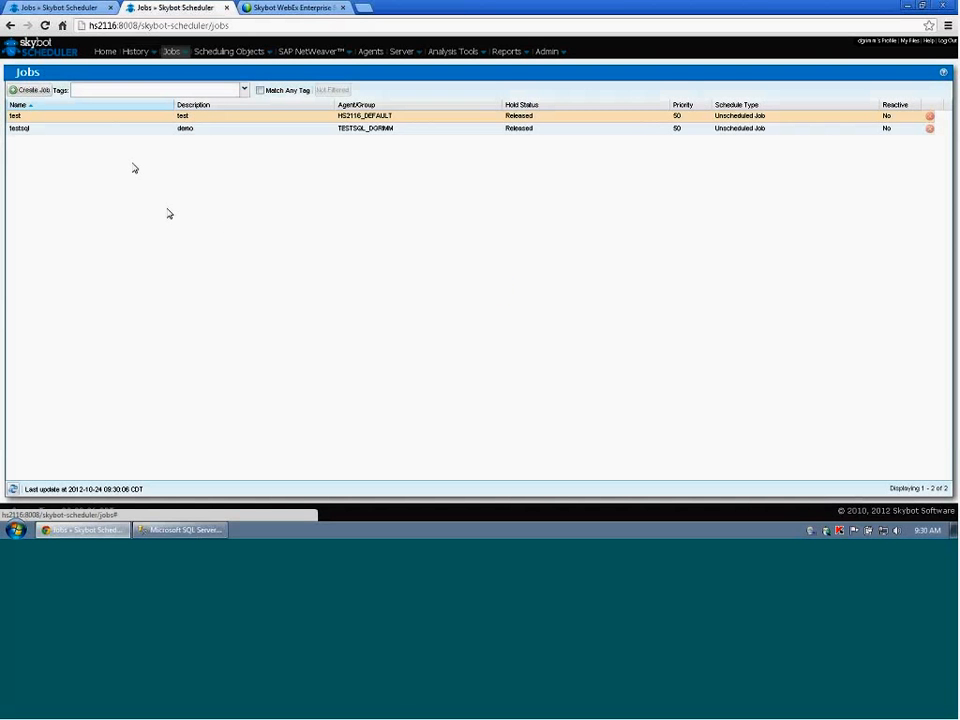
pyautogui.rightClick(73, 136)
pyautogui.moveTo(101, 139)
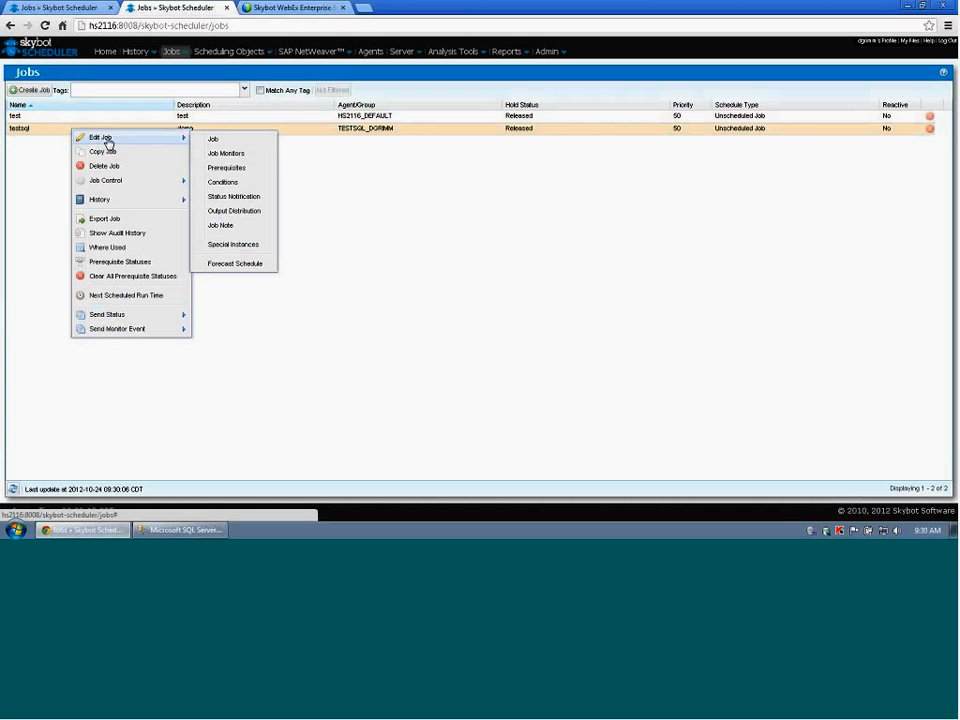
pyautogui.click(241, 176)
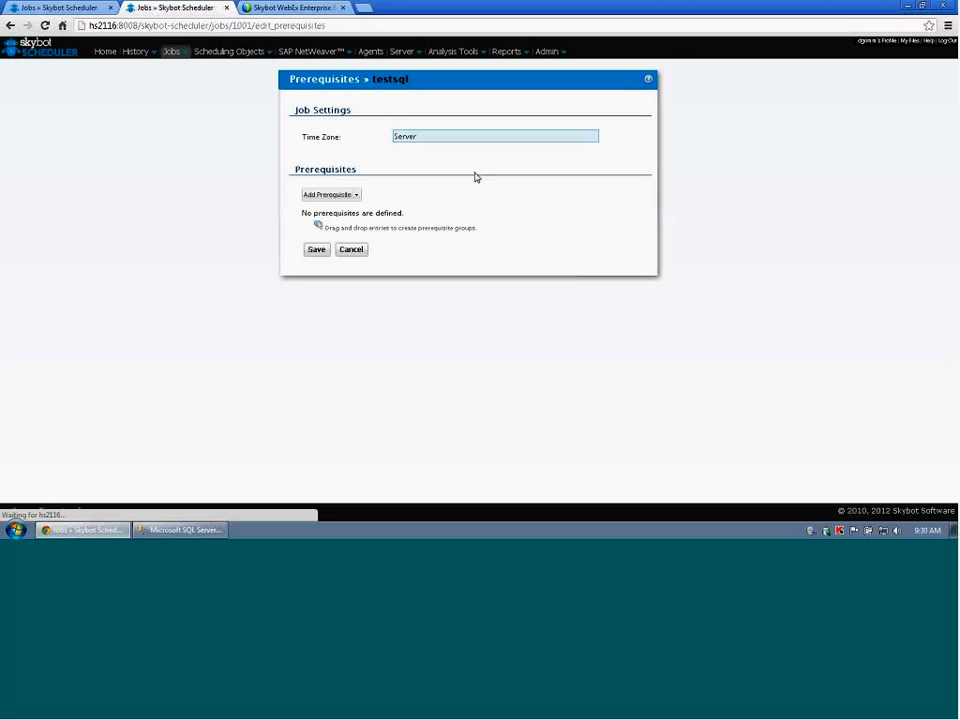
pyautogui.click(322, 196)
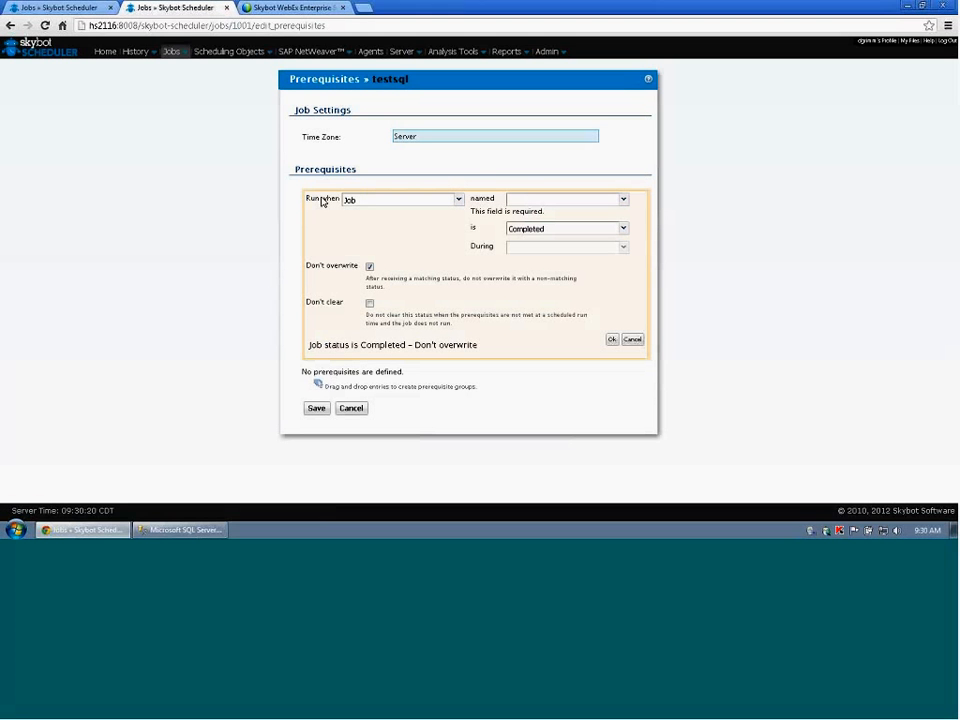
pyautogui.click(623, 201)
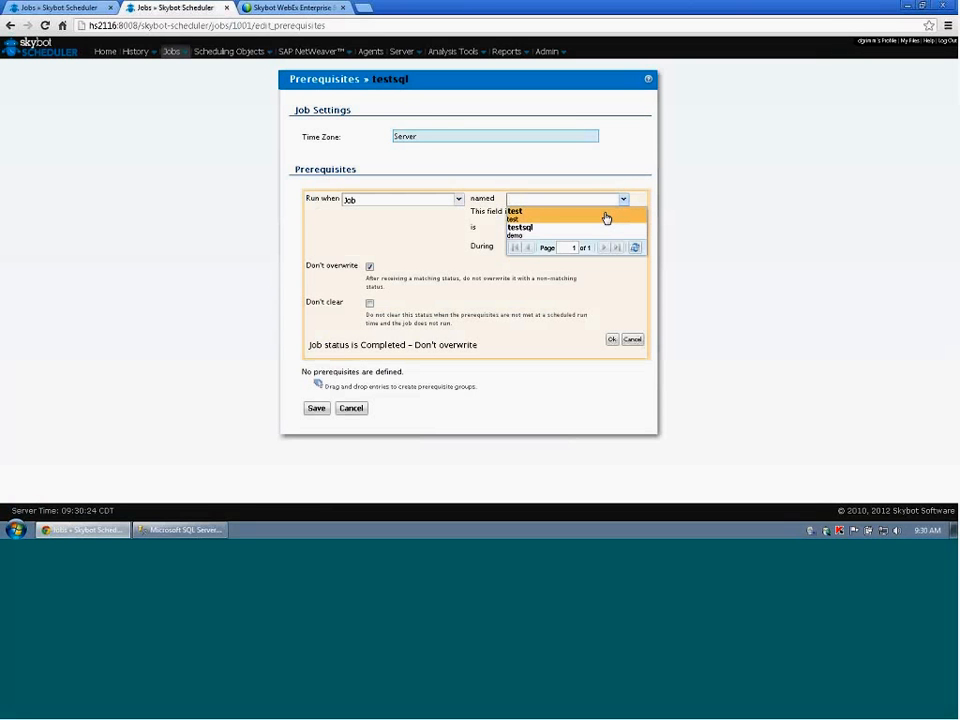
pyautogui.click(606, 215)
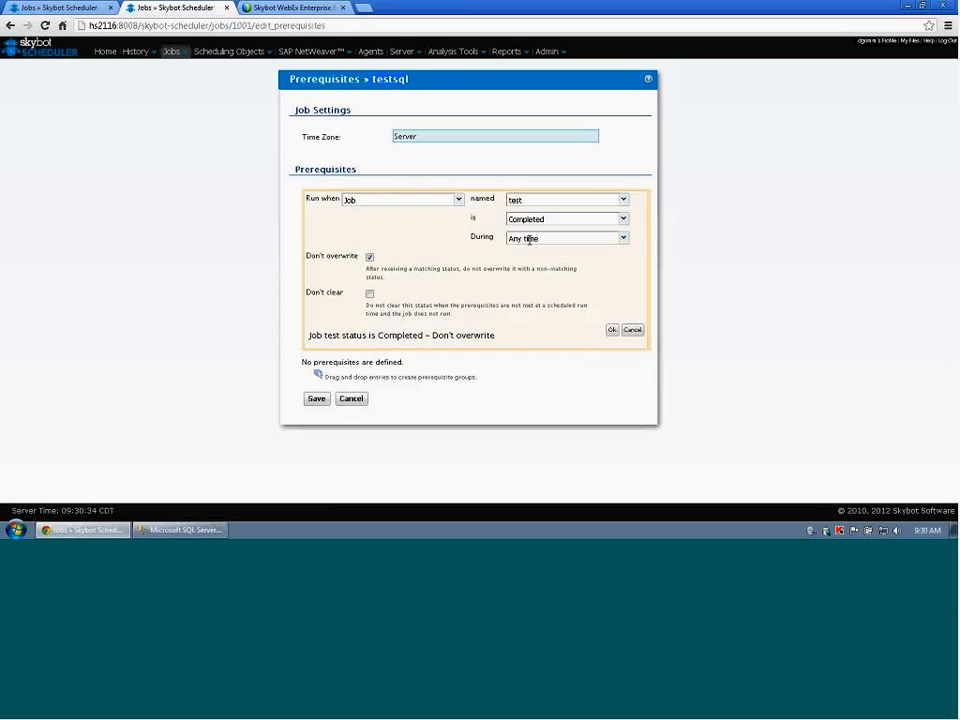
pyautogui.click(612, 330)
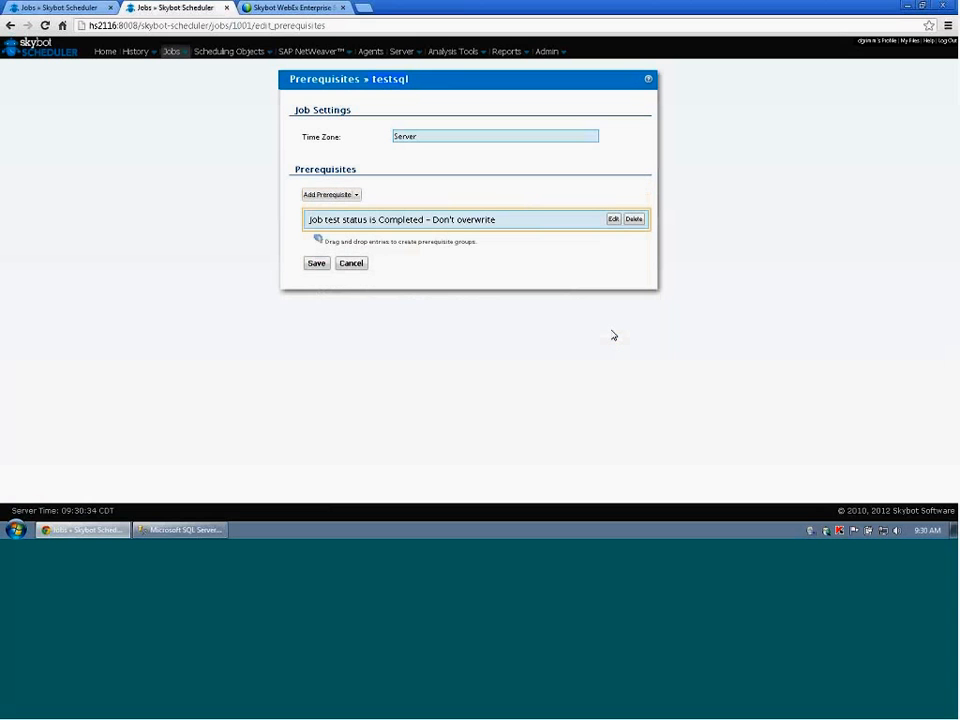
pyautogui.click(316, 264)
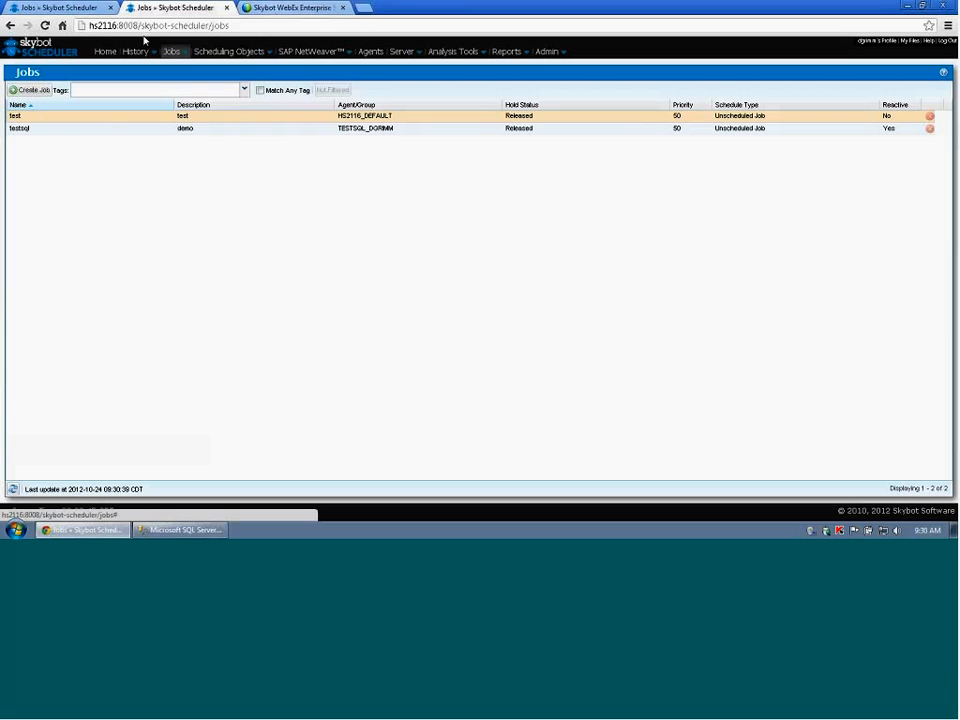
# Return to the Job History in the first browser tab and download the job log of the testsql run.
pyautogui.moveTo(230, 51)
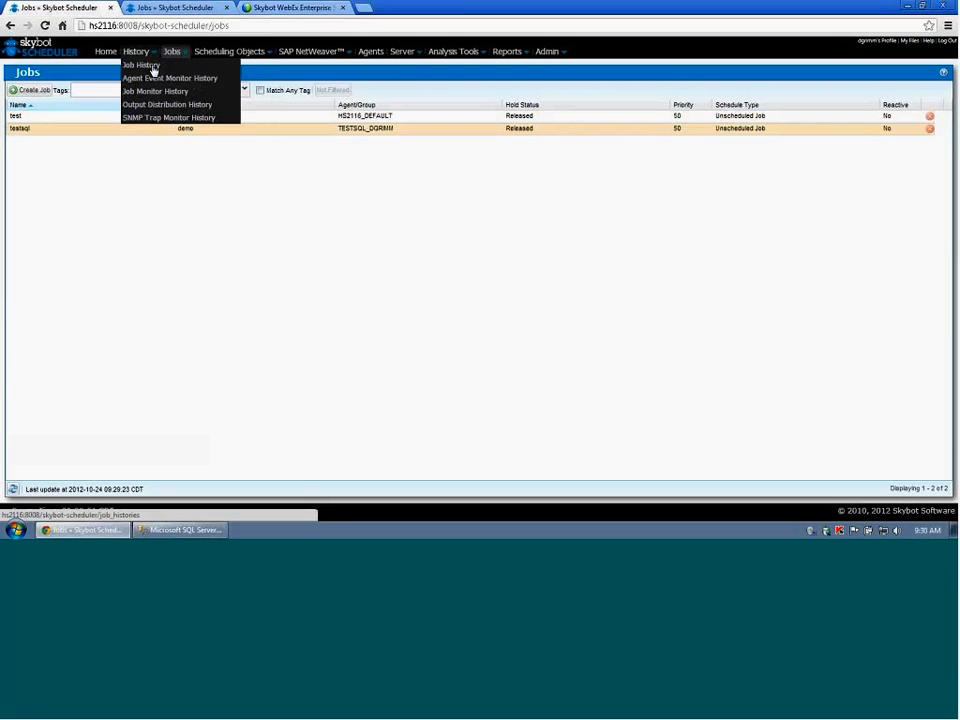
pyautogui.click(153, 68)
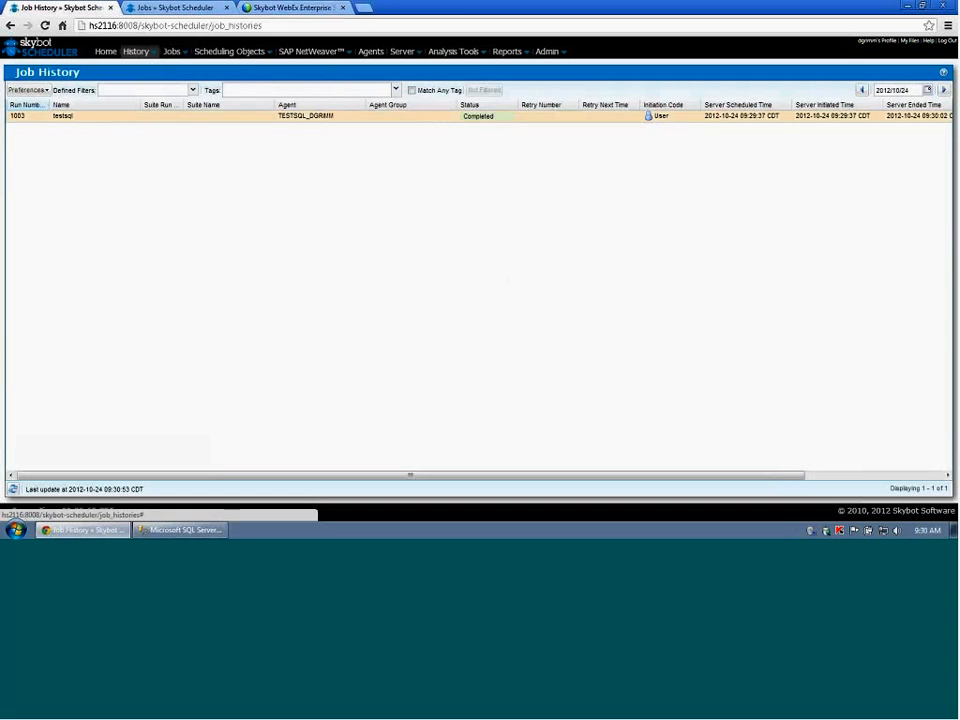
pyautogui.rightClick(448, 117)
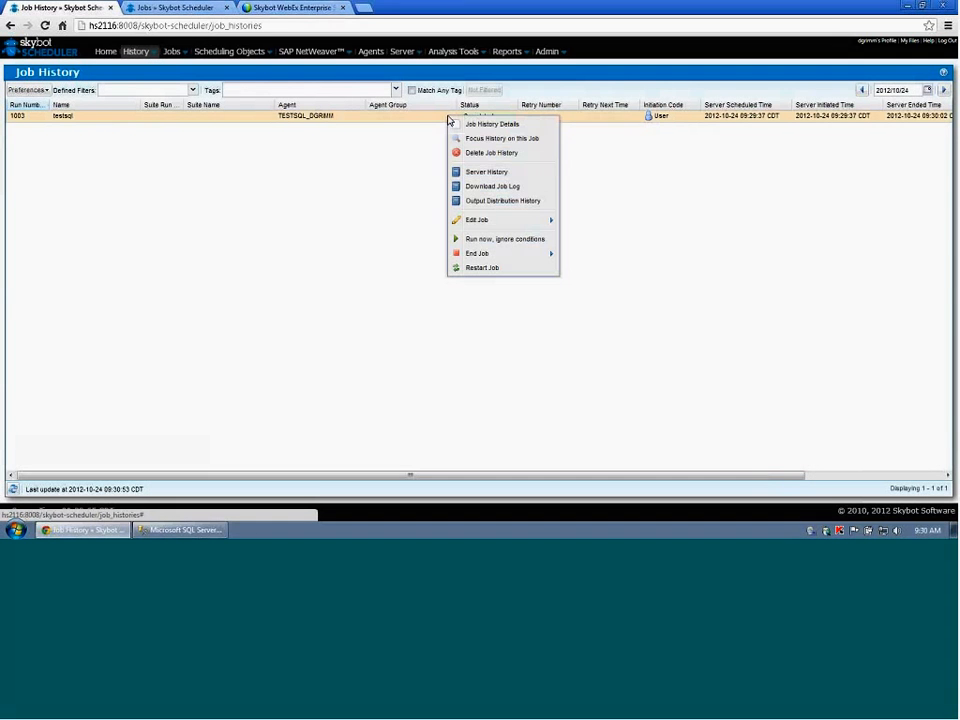
pyautogui.click(471, 187)
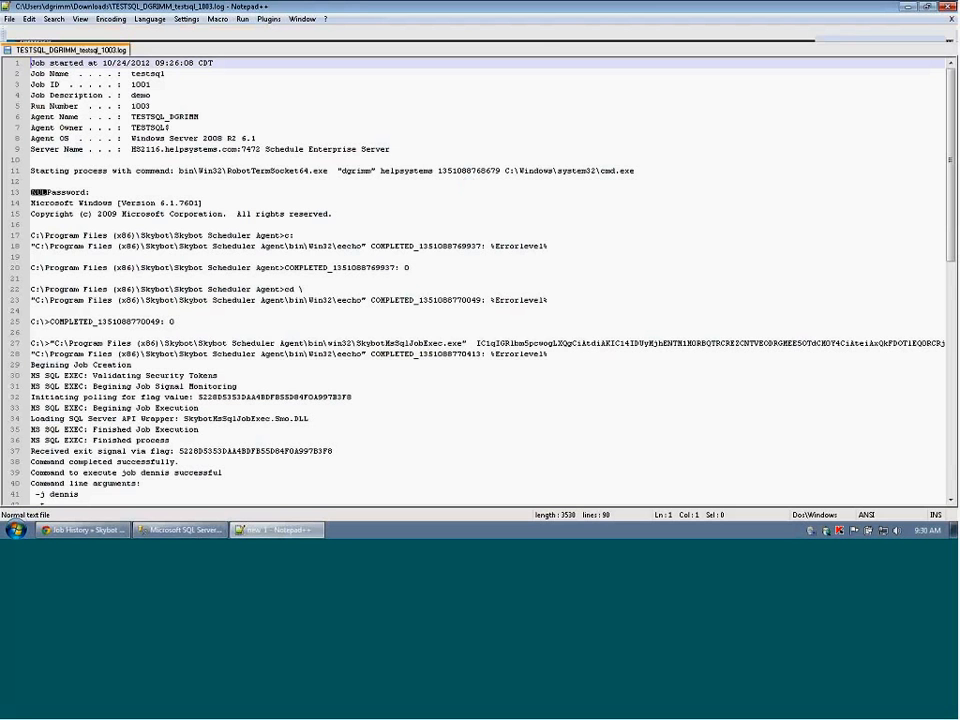
# Examine the downloaded job log for the command result and SQL Server job properties such as last run outcome and creation date, then close it.
pyautogui.scroll(-3, 493, 261)
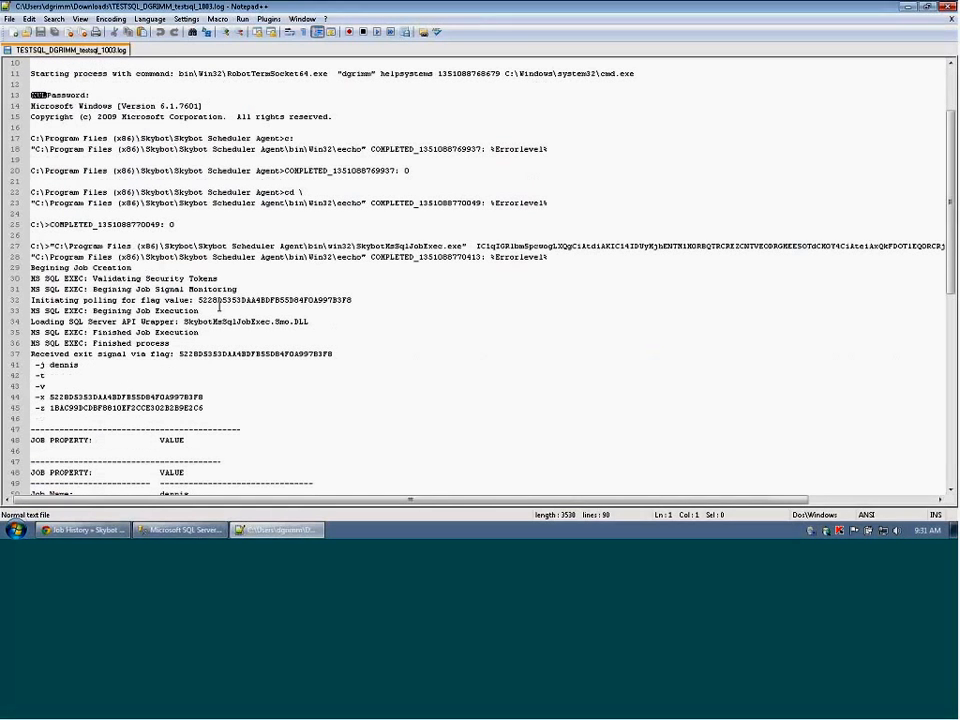
pyautogui.scroll(-4, 219, 307)
pyautogui.click(163, 296)
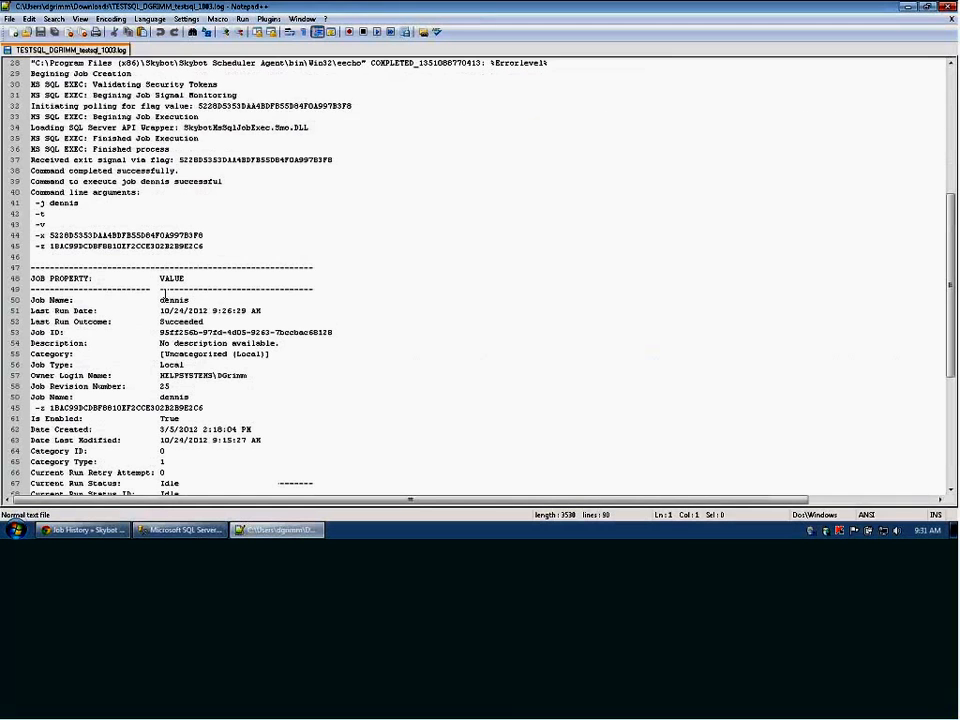
pyautogui.doubleClick(165, 296)
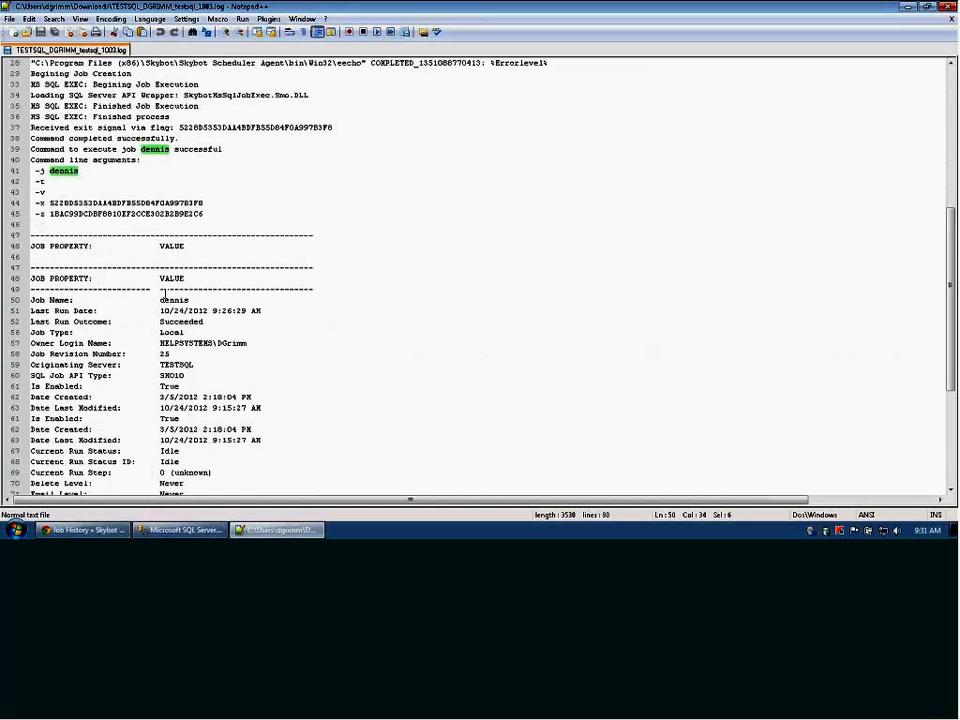
pyautogui.scroll(-1, 163, 292)
pyautogui.moveTo(161, 289); pyautogui.dragTo(206, 288)
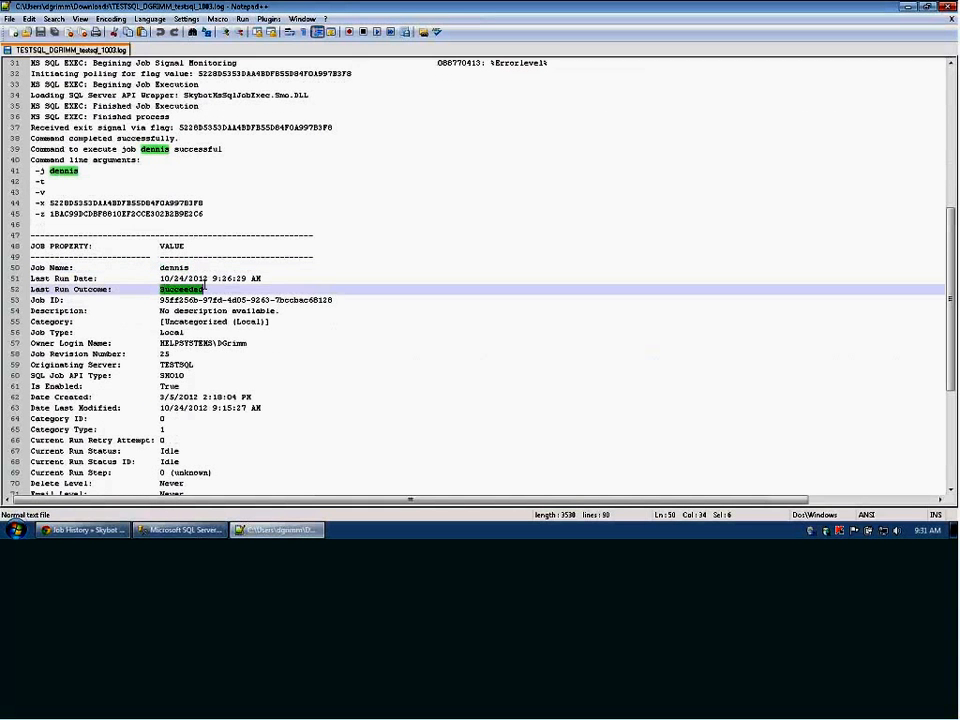
pyautogui.scroll(-2, 368, 336)
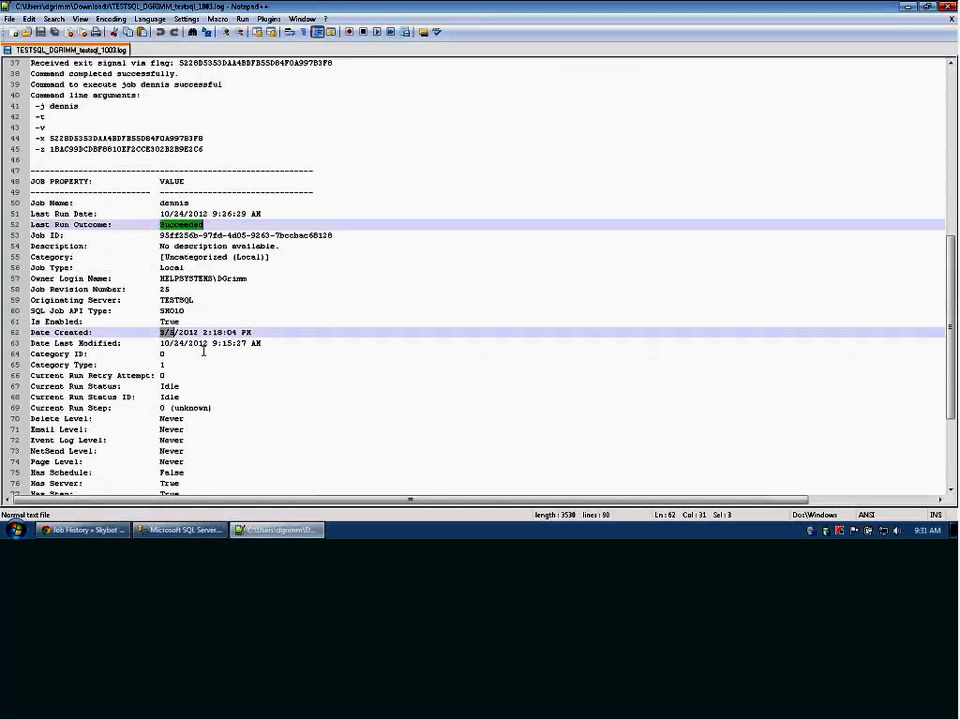
pyautogui.moveTo(160, 332); pyautogui.dragTo(176, 332)
pyautogui.scroll(-4, 176, 332)
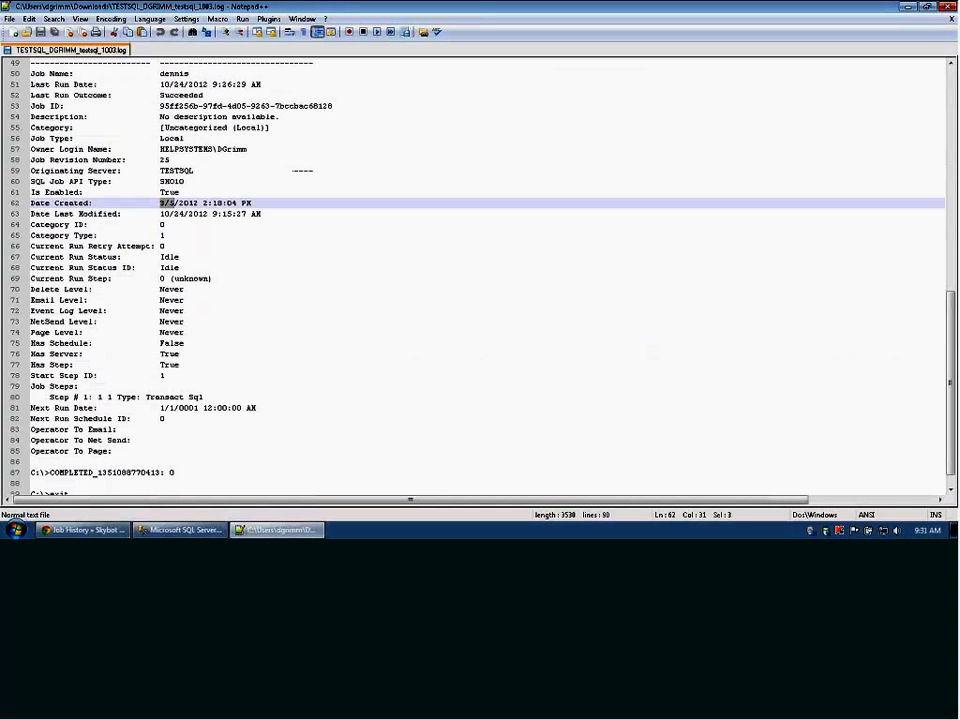
pyautogui.scroll(-1, 289, 371)
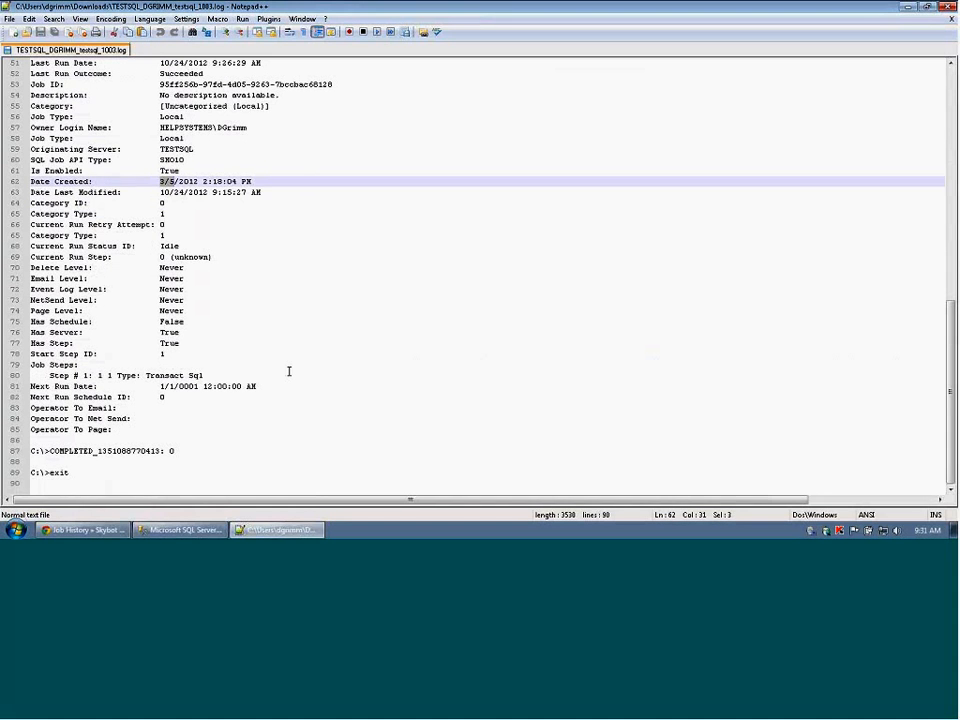
pyautogui.scroll(6, 287, 350)
pyautogui.click(946, 6)
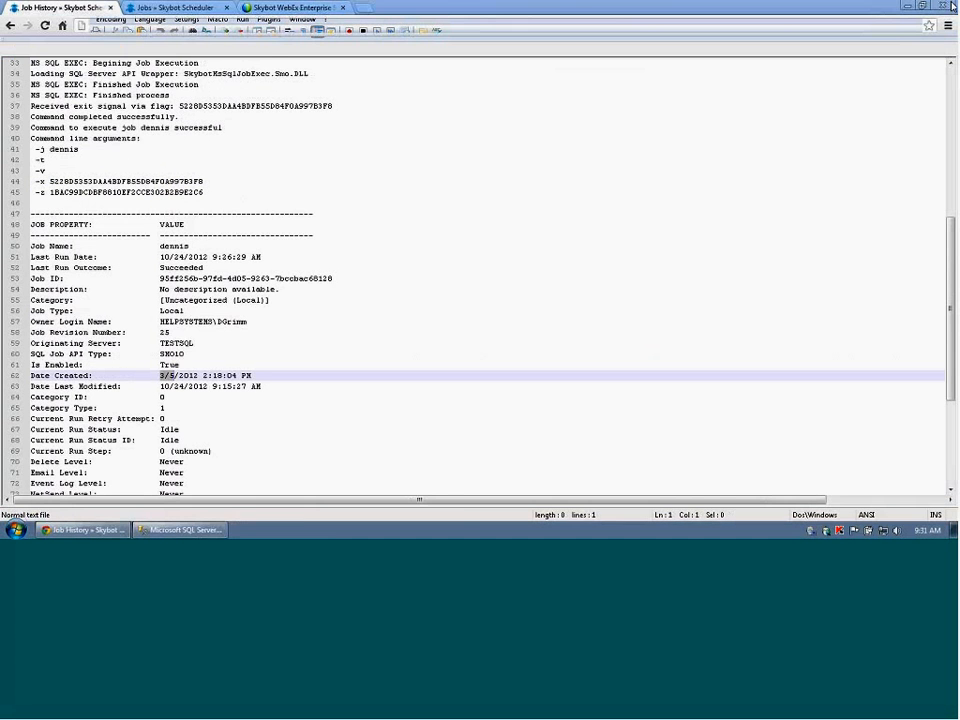